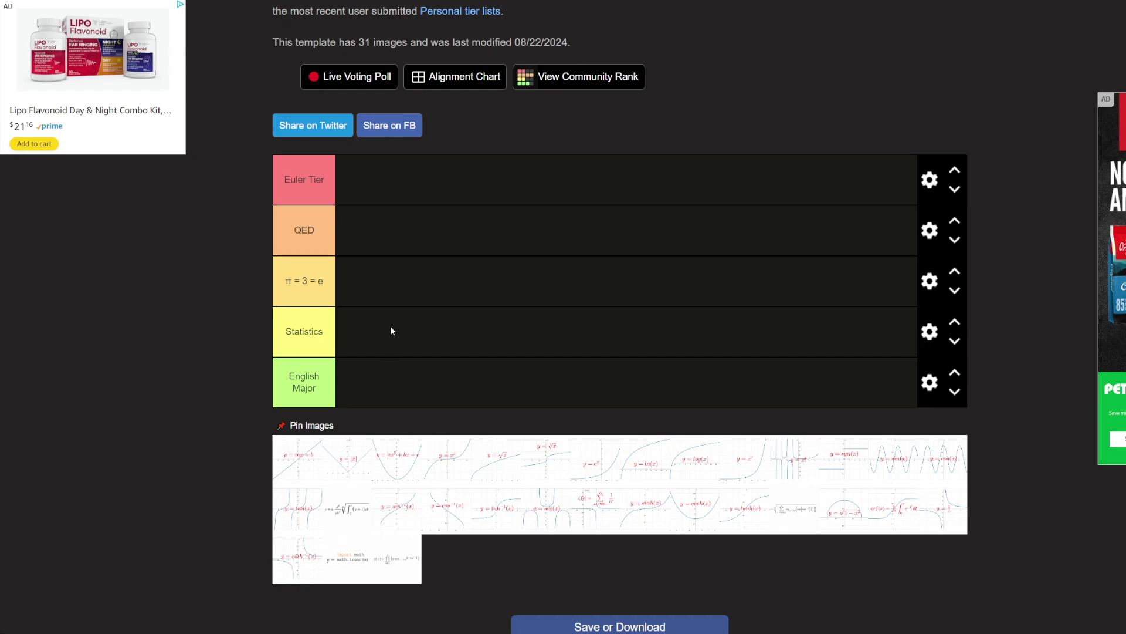
Step: Relabel the five tiers as S, A, B, C and D
drag(323, 189, 274, 176)
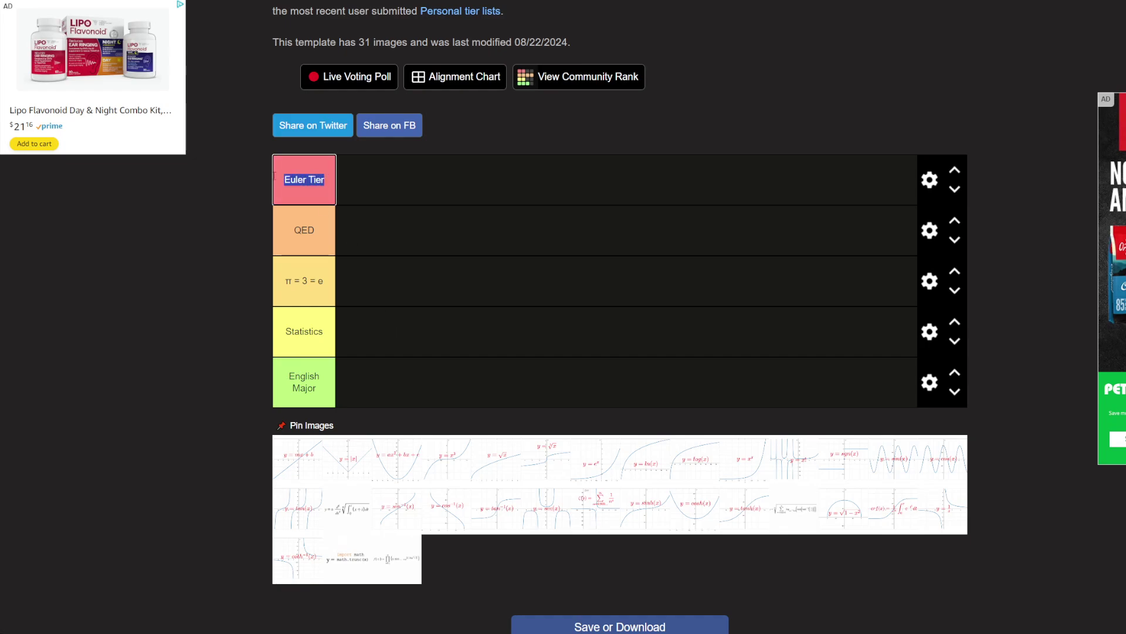
text(S)
drag(326, 231, 263, 228)
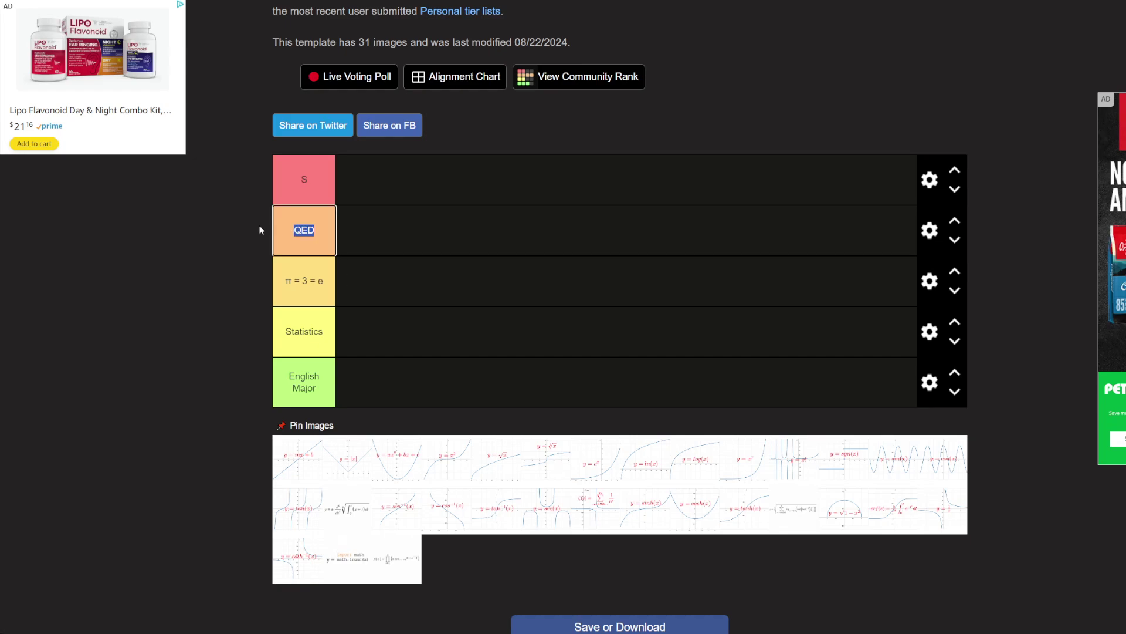
text(A)
click(322, 280)
drag(323, 281, 241, 281)
text(B)
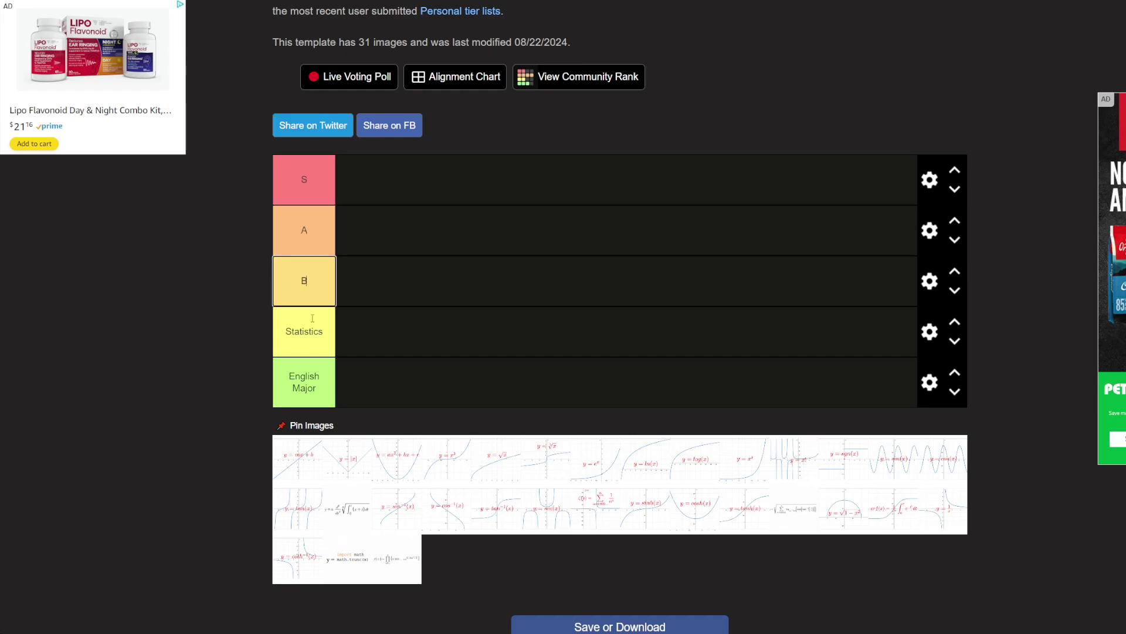
drag(324, 331, 248, 335)
text(C)
drag(322, 392, 279, 371)
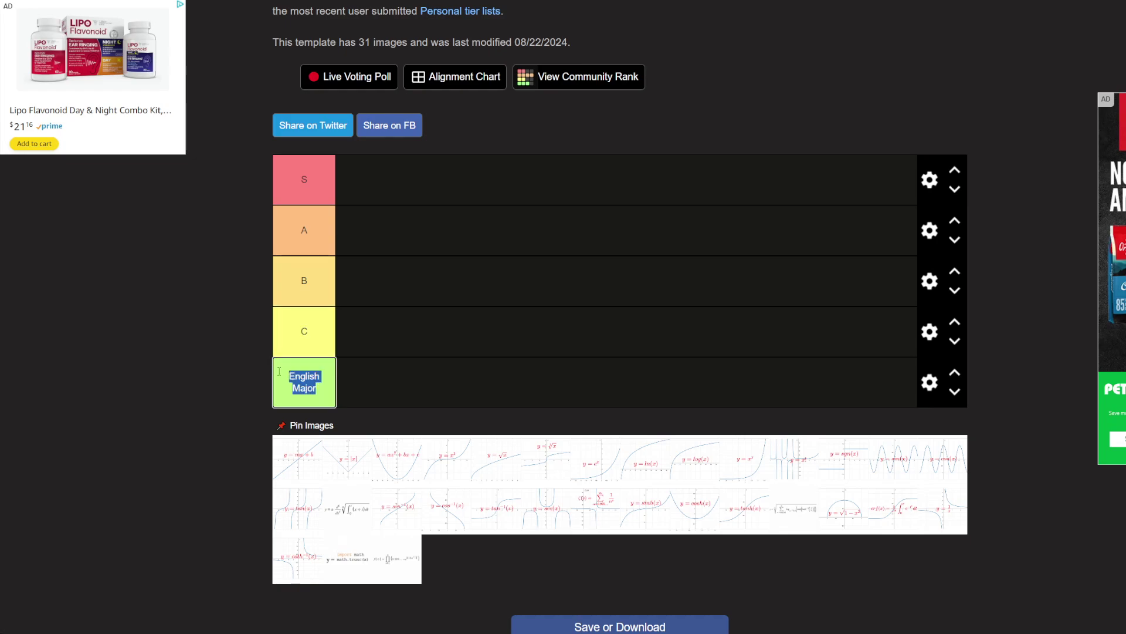
text(D)
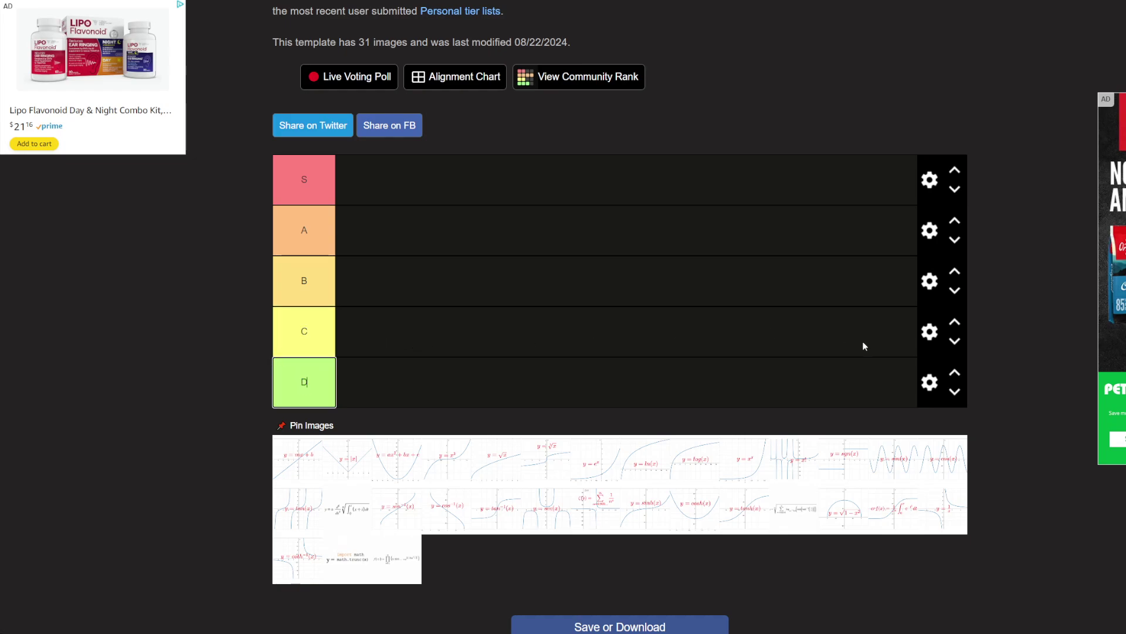
Step: Add a new cyan tier below D and label it F
click(930, 382)
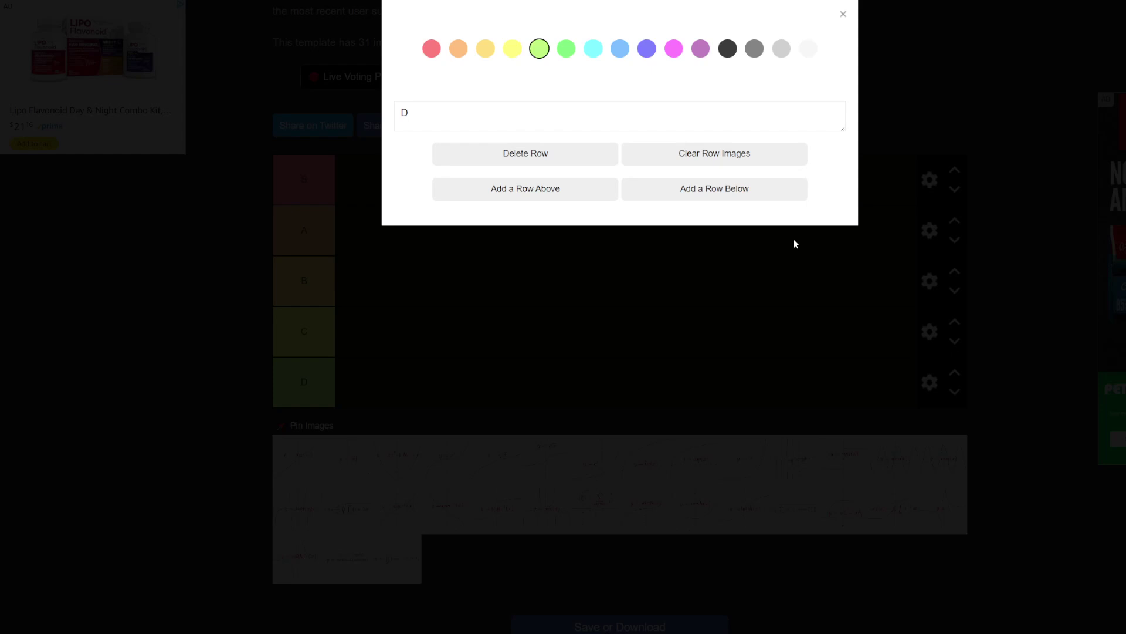
click(714, 191)
click(842, 18)
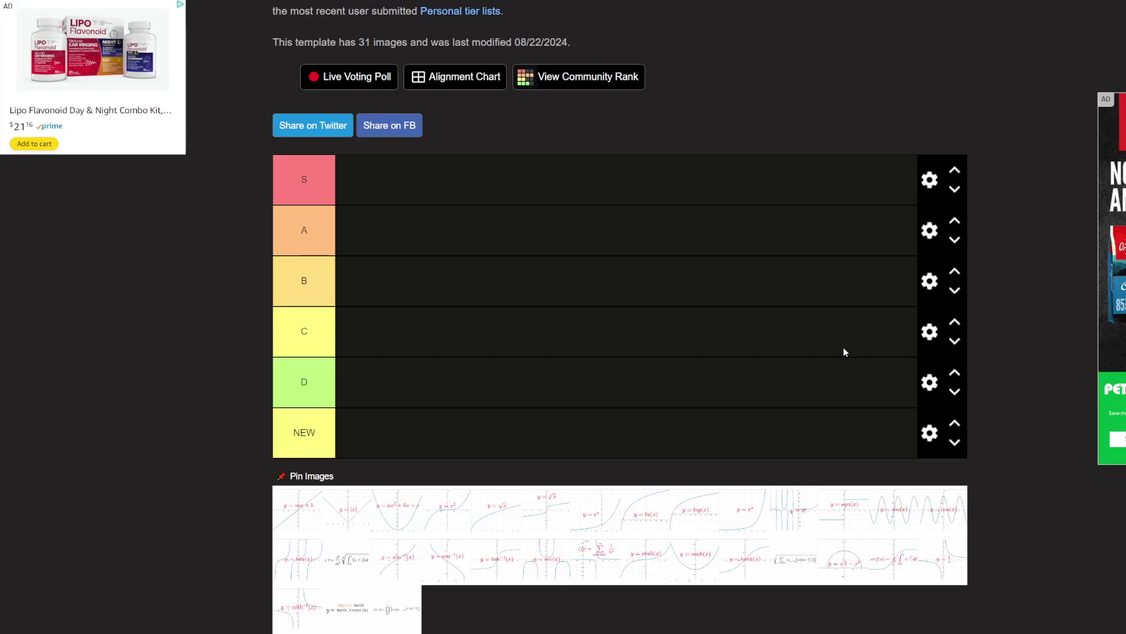
click(929, 433)
click(598, 48)
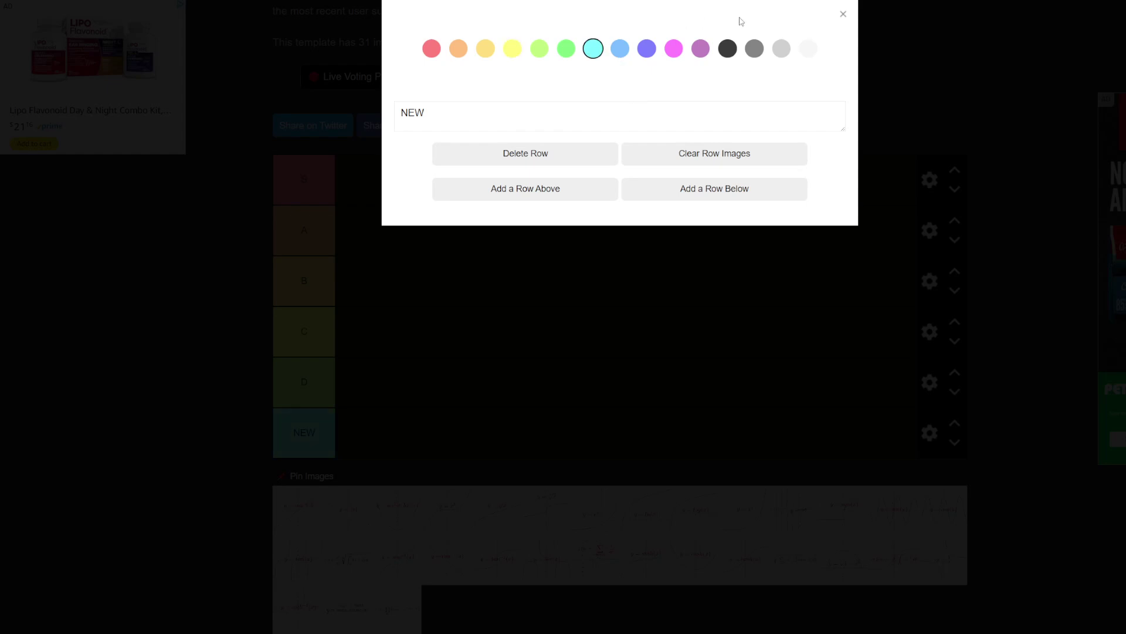
click(841, 17)
drag(312, 436, 247, 435)
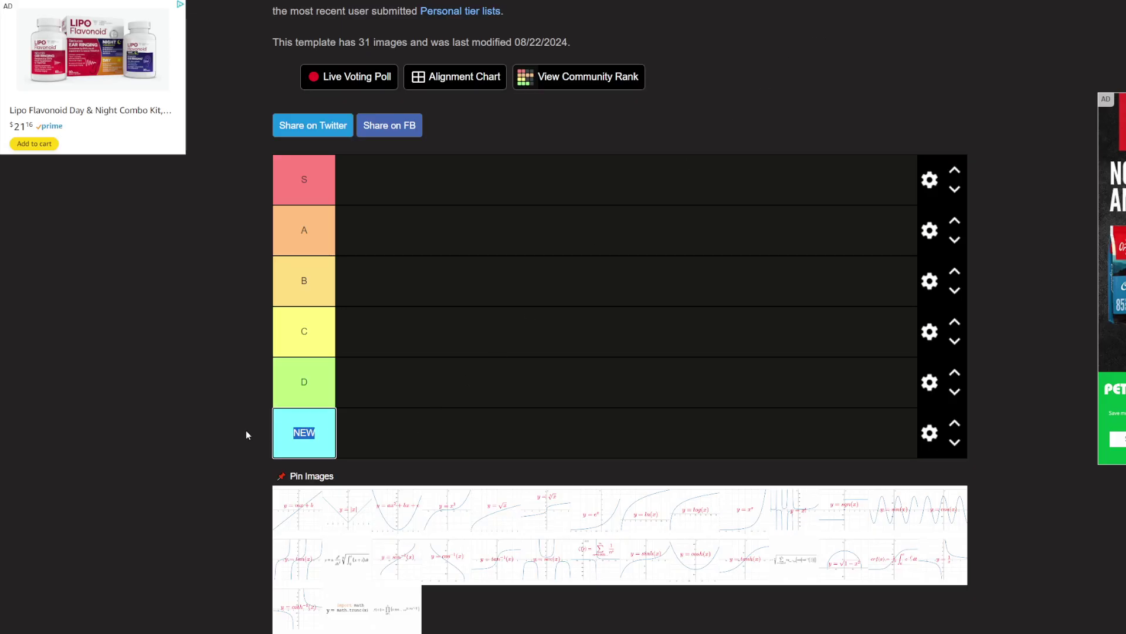
text(F)
click(149, 466)
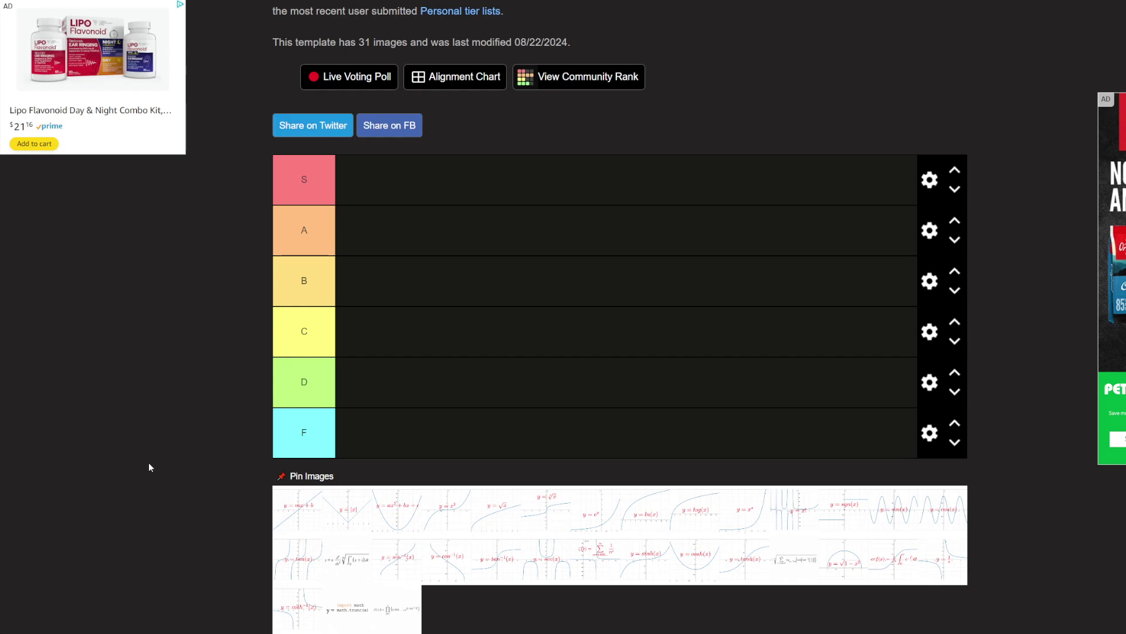
Step: Adjust the browser zoom and scroll down to the six tiers and 31-image pool
key(ctrl+plus)
key(ctrl+plus)
key(ctrl+minus)
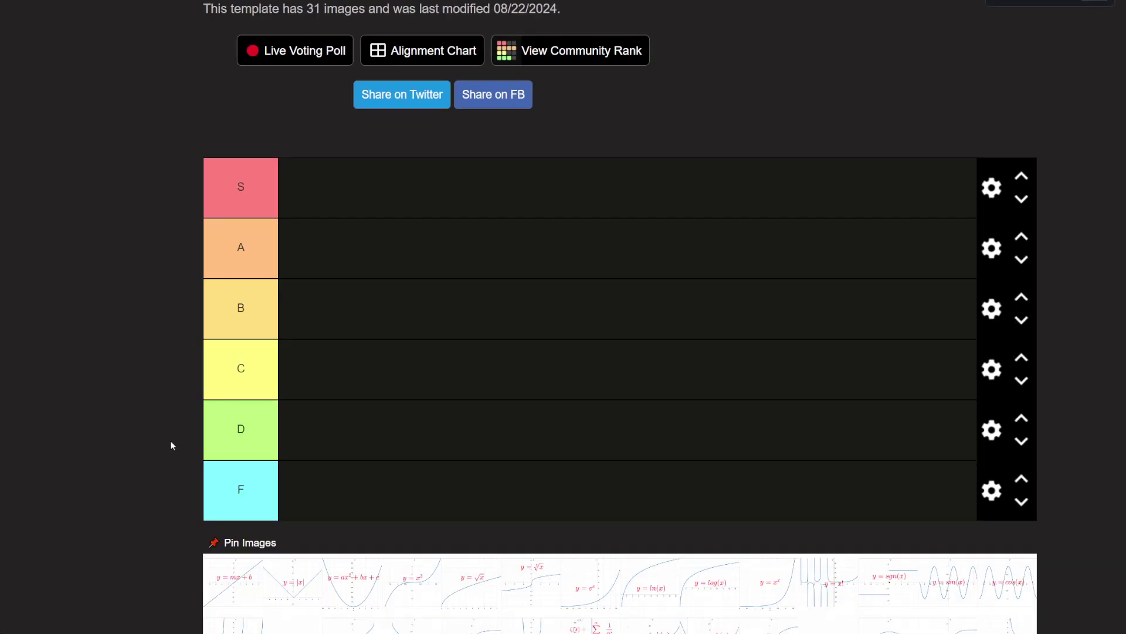
scroll(170, 440, down, 2)
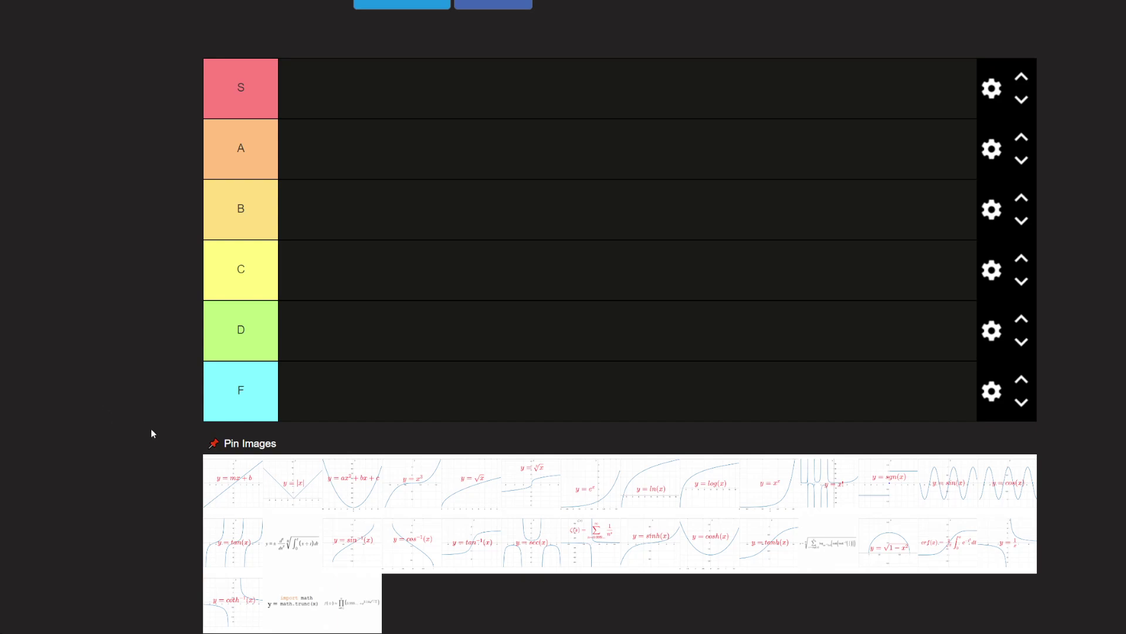
Step: Rank the y = mx + b graph in tier S and y = |x| in tier D
drag(235, 502, 323, 109)
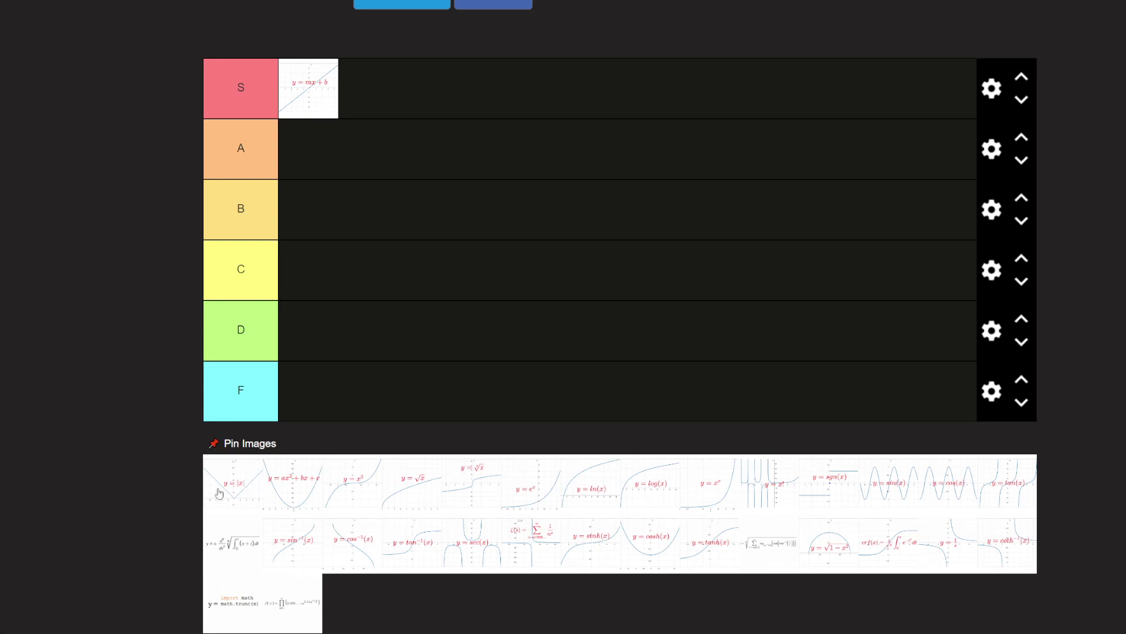
mouse_move(221, 493)
mouse_down()
mouse_move(351, 108)
mouse_move(317, 296)
mouse_move(315, 247)
mouse_move(186, 472)
mouse_move(228, 495)
mouse_up()
drag(241, 491, 387, 321)
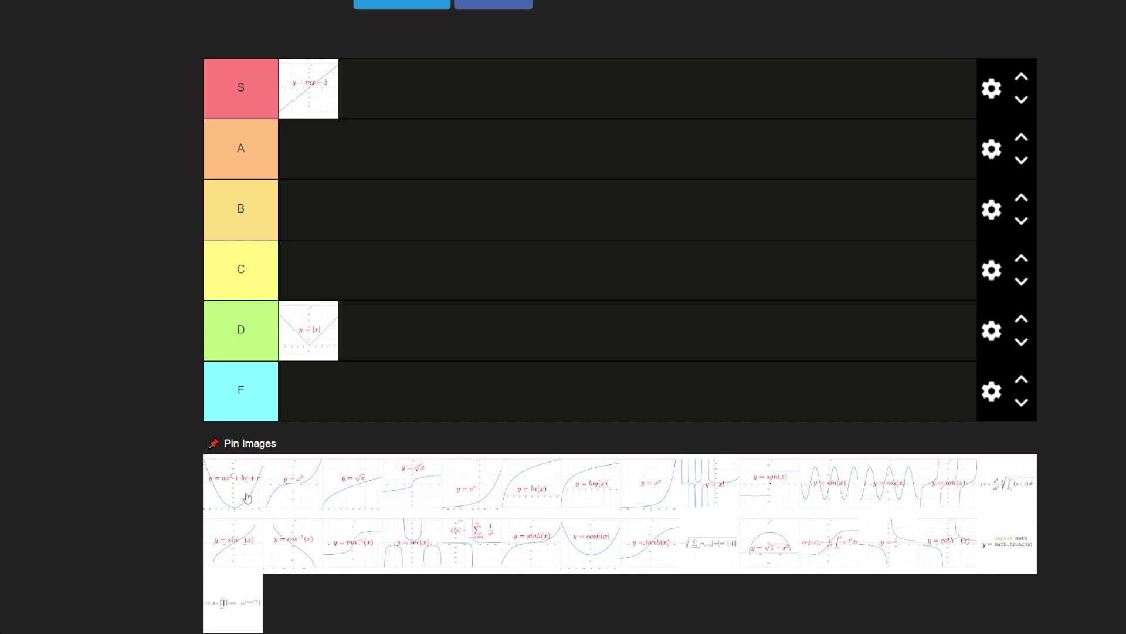
Step: Place the quadratic y = ax² + bx + c in tier A and y = x³ in tier C
drag(247, 497, 359, 162)
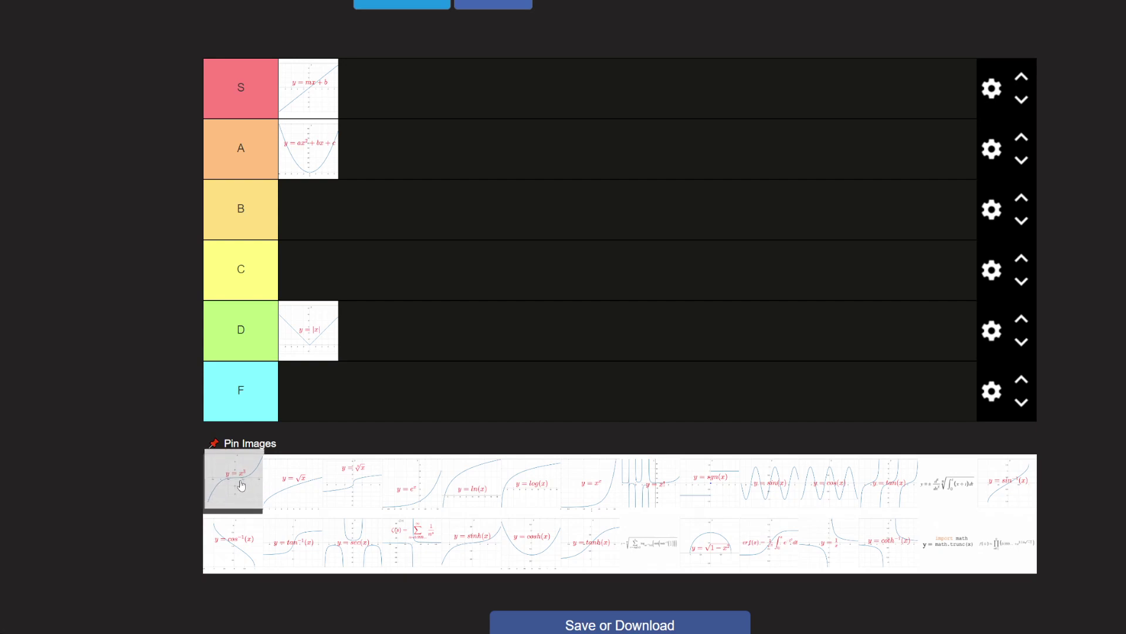
drag(242, 488, 242, 489)
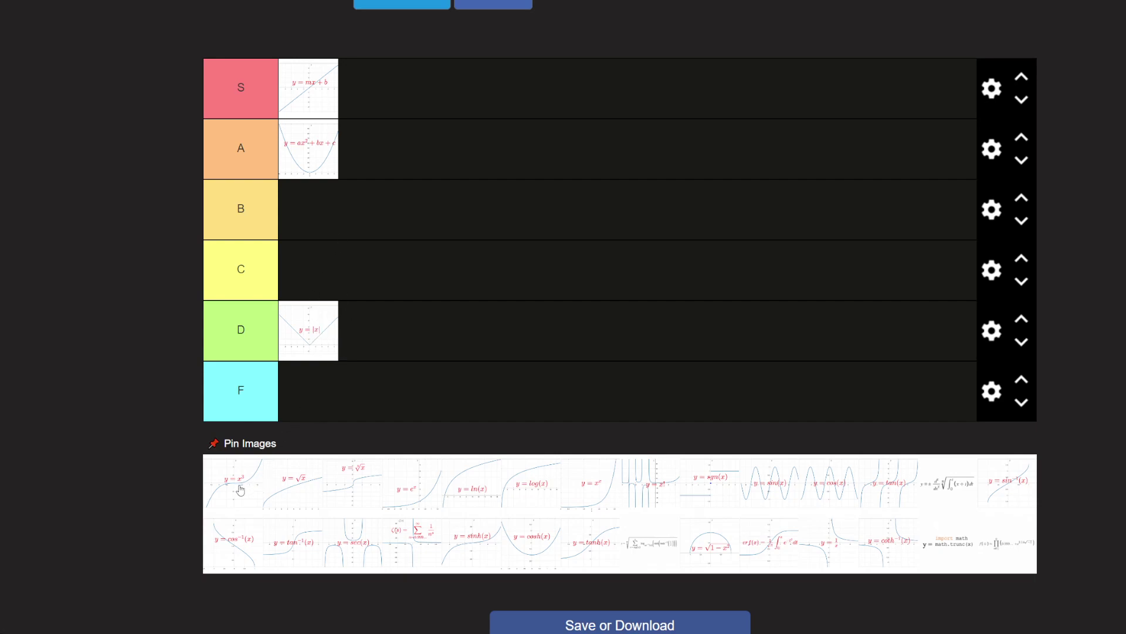
drag(241, 488, 353, 291)
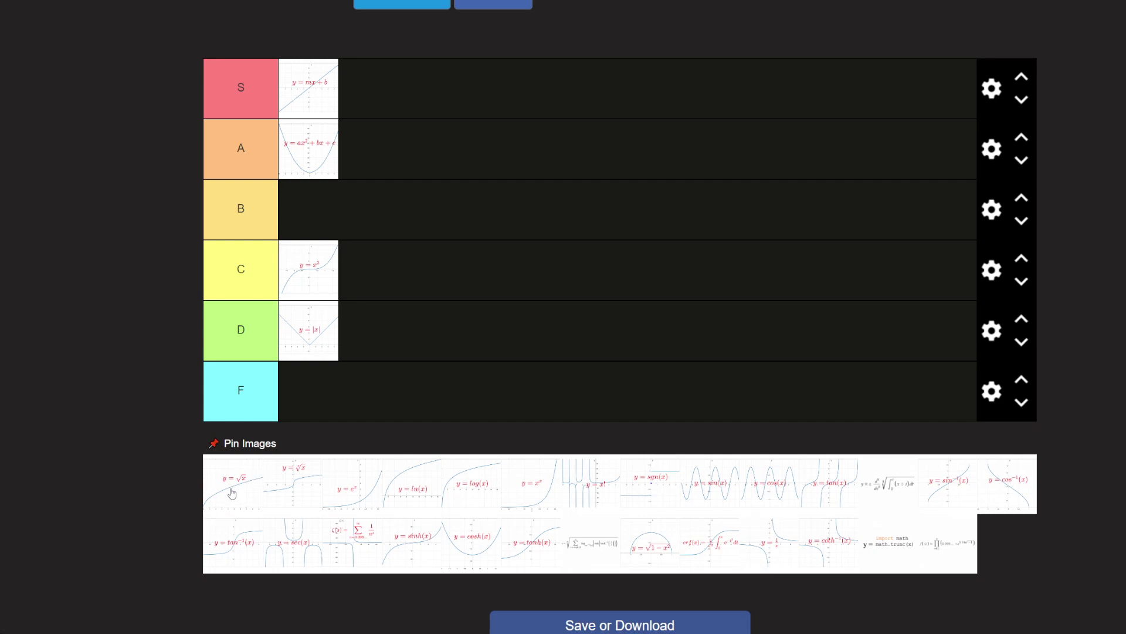
Step: Add y = √x to tier C and move the cube-root graph into tier F
drag(232, 491, 373, 257)
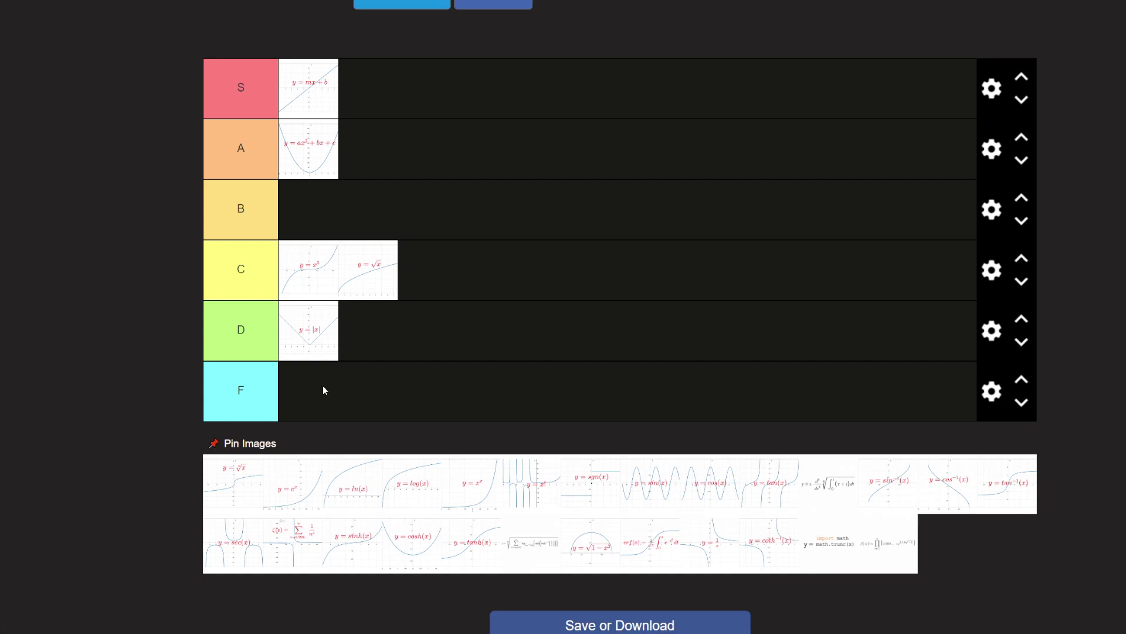
drag(233, 486, 355, 341)
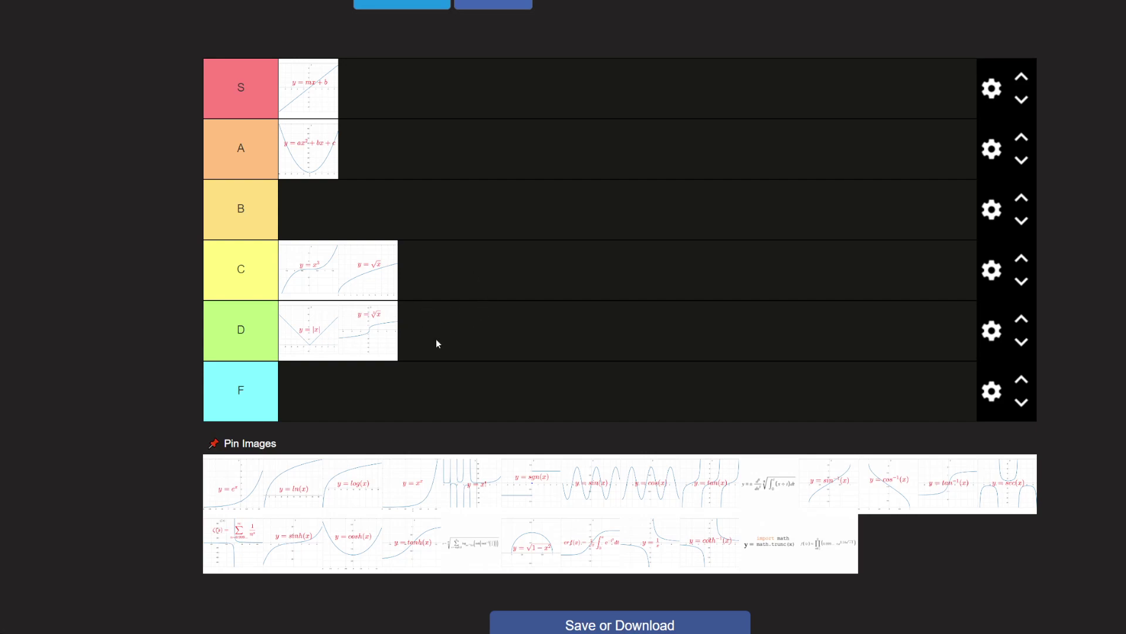
drag(376, 339, 324, 390)
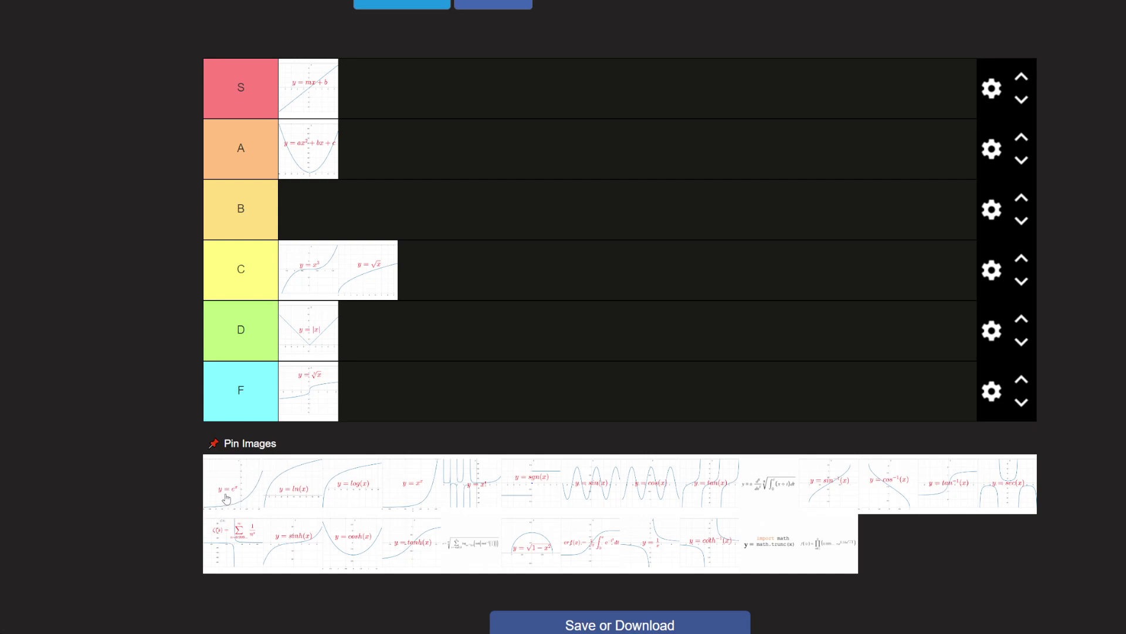
Step: Add the y = eˣ graph to tier S and the y = ln(x) graph to tier C
drag(227, 499, 360, 106)
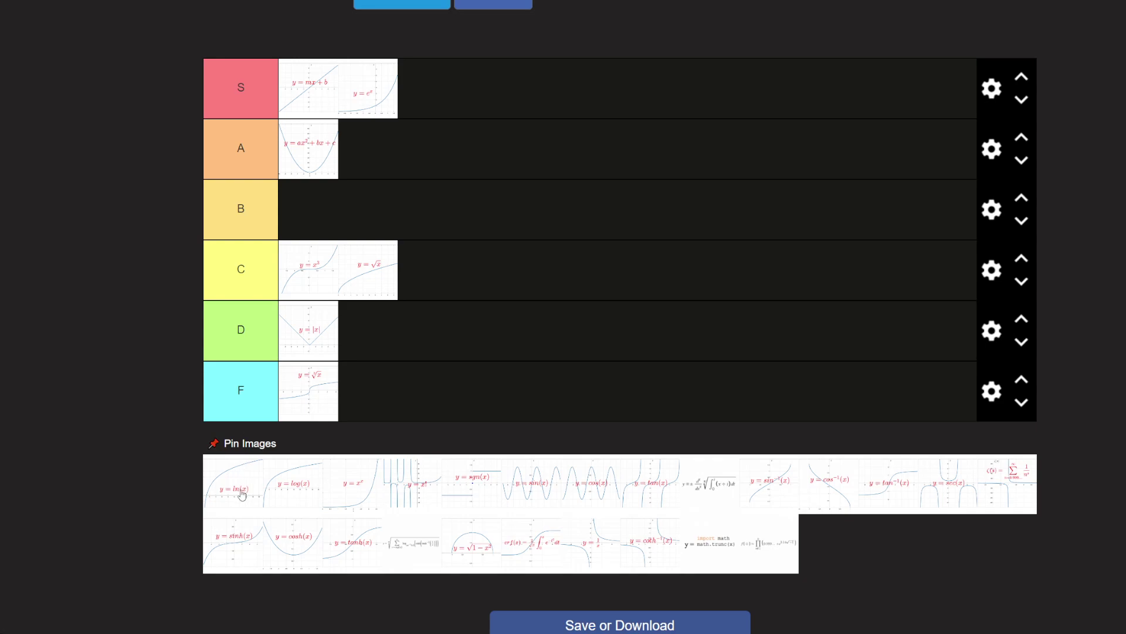
drag(242, 499, 473, 306)
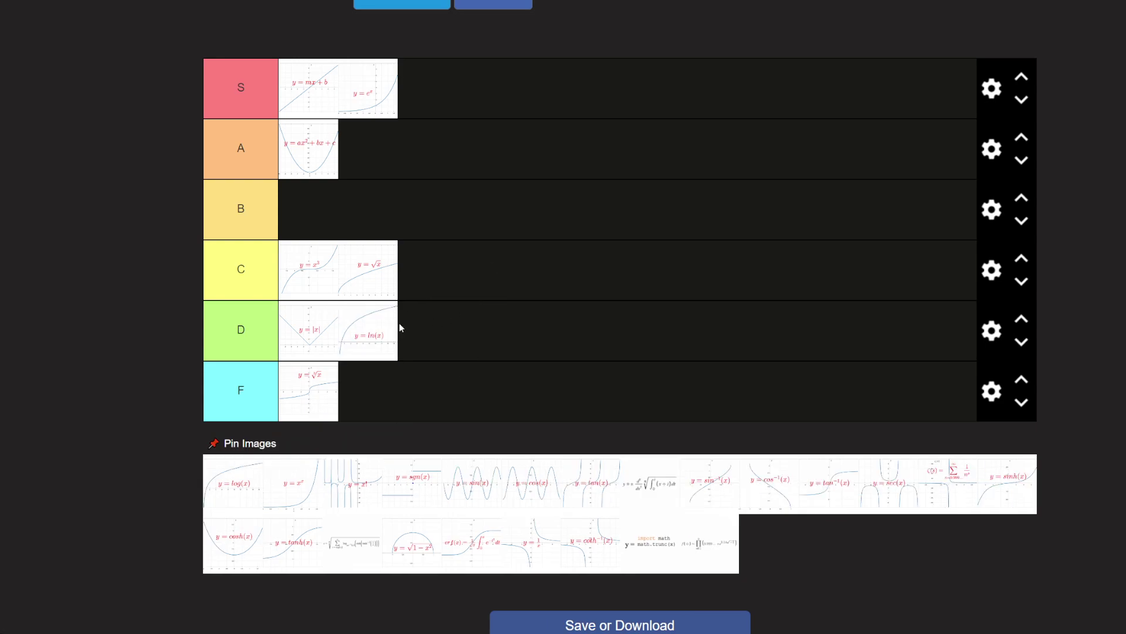
drag(399, 322, 476, 264)
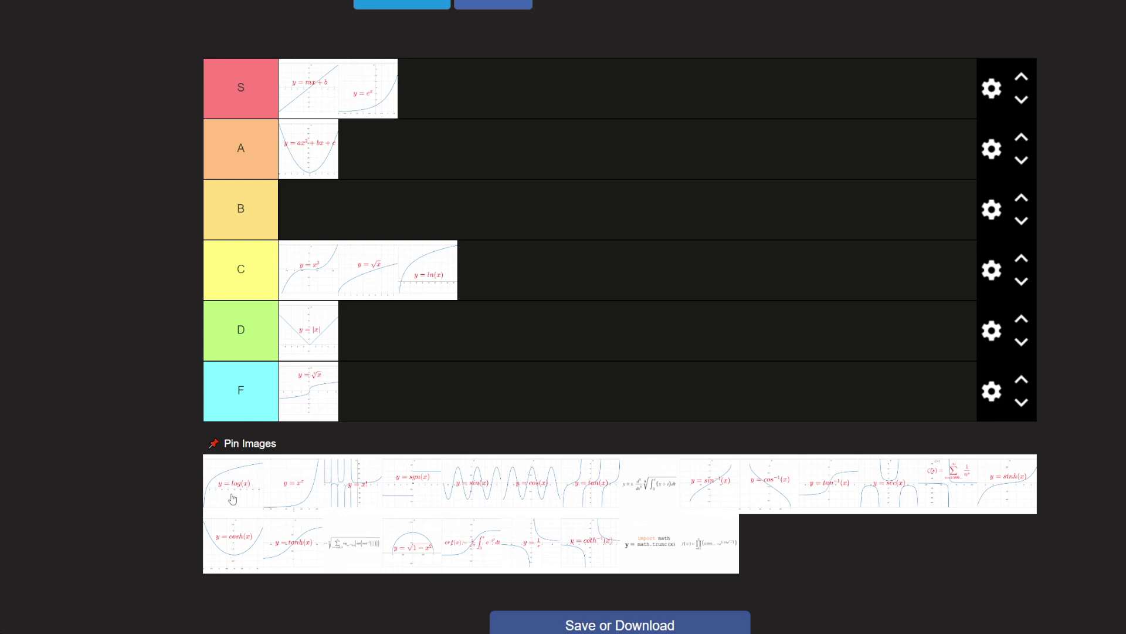
Step: Rank log(x) in tier B, y = x^x in tier C, and x! and sgn(x) in tier F
drag(247, 481, 306, 233)
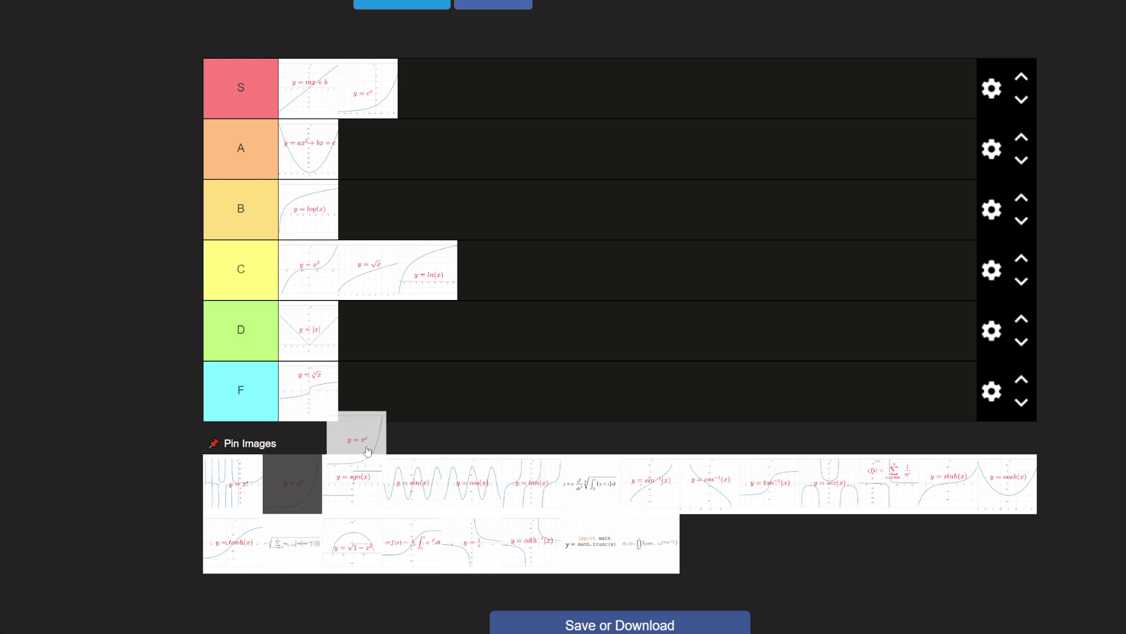
drag(367, 451, 387, 400)
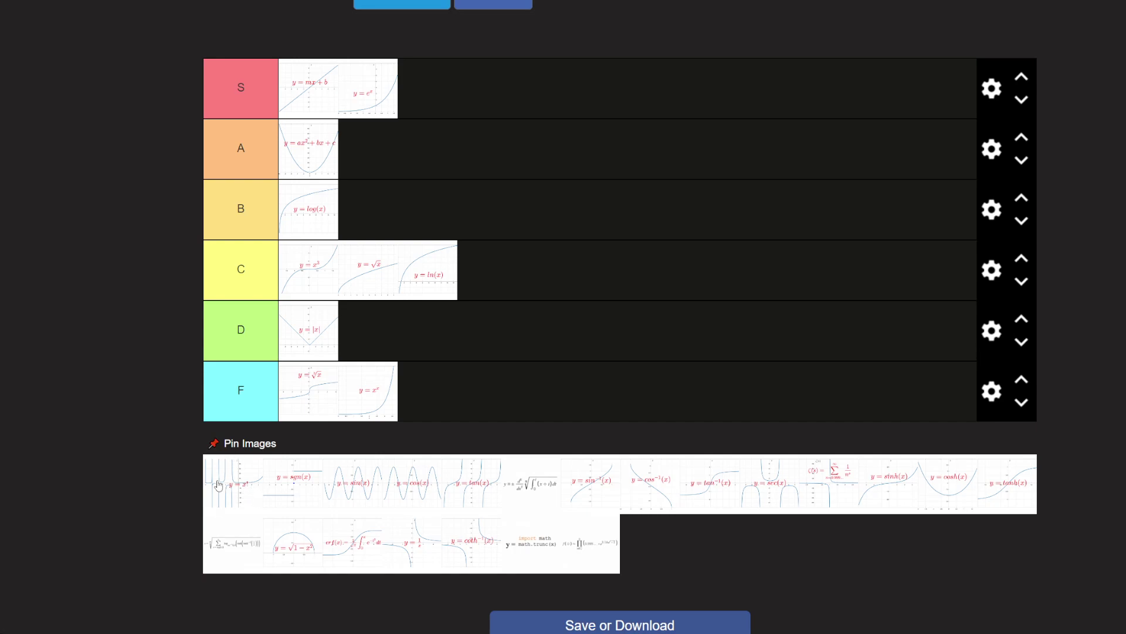
drag(221, 496, 522, 385)
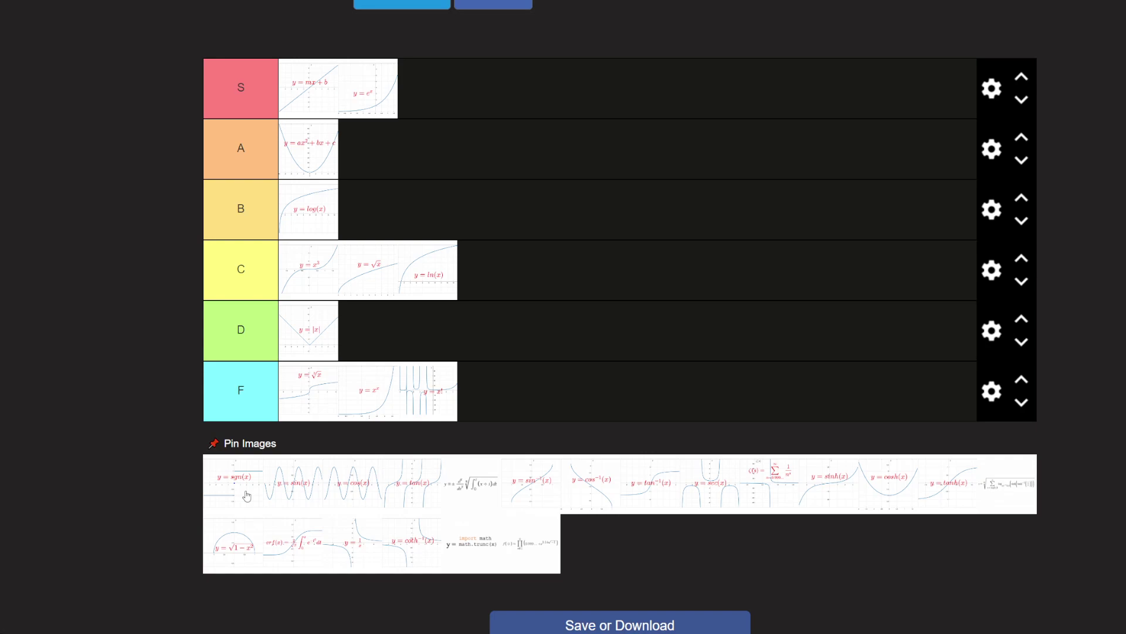
drag(247, 496, 562, 389)
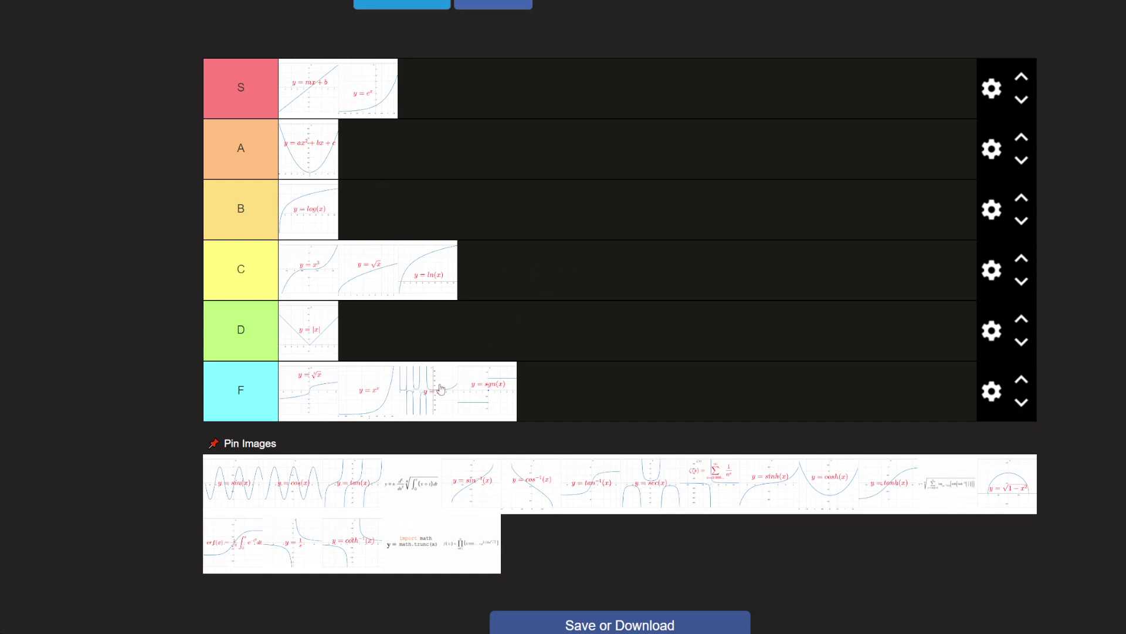
drag(512, 398, 534, 375)
Step: Put sin(x) and cos(x) in tier S and tan(x) in tier B after log(x)
drag(240, 487, 344, 168)
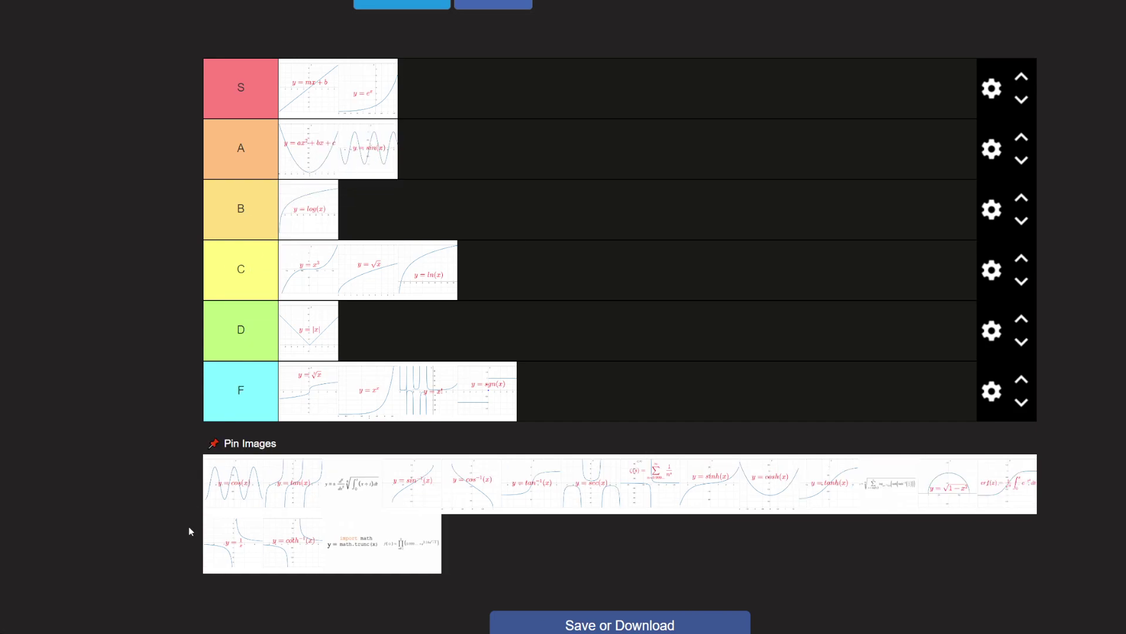
drag(251, 467, 434, 174)
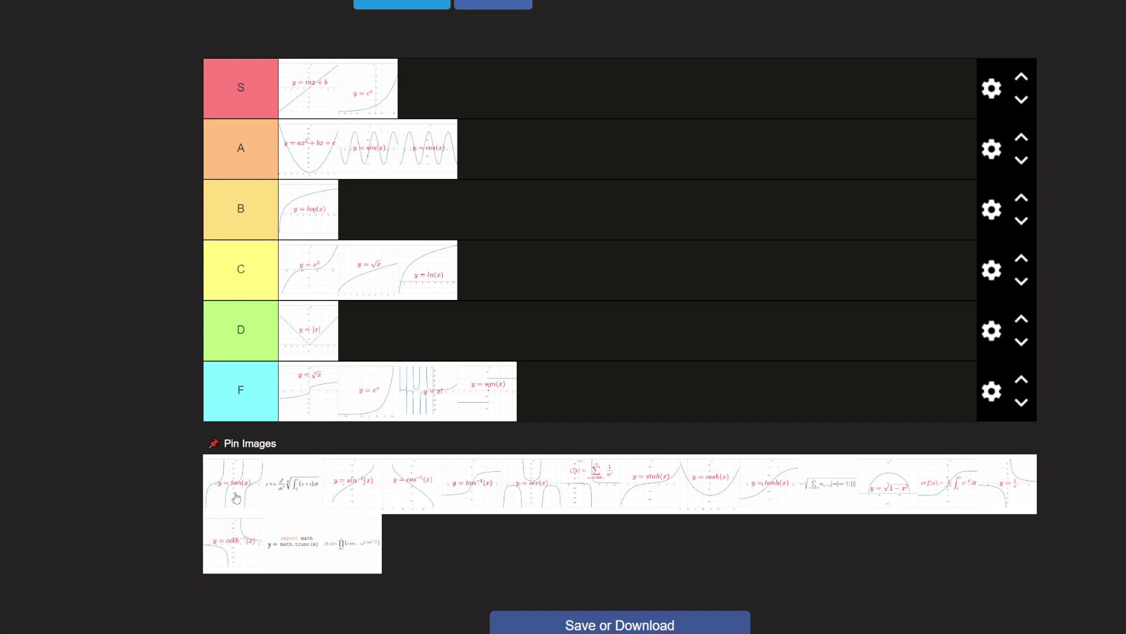
drag(233, 496, 515, 170)
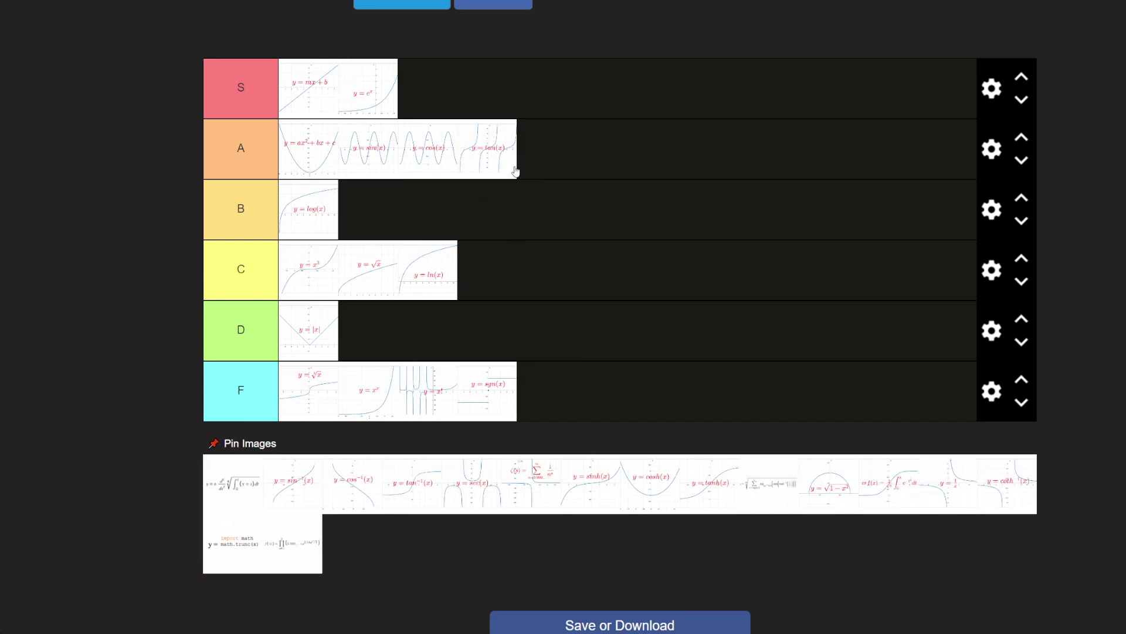
drag(375, 161, 499, 82)
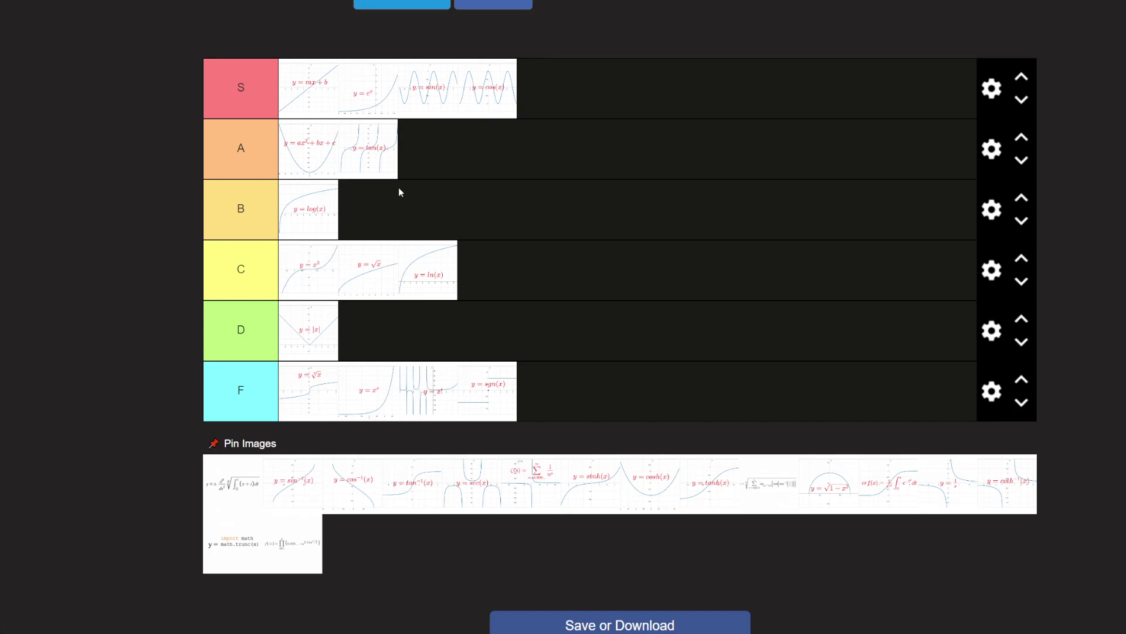
drag(370, 166, 381, 190)
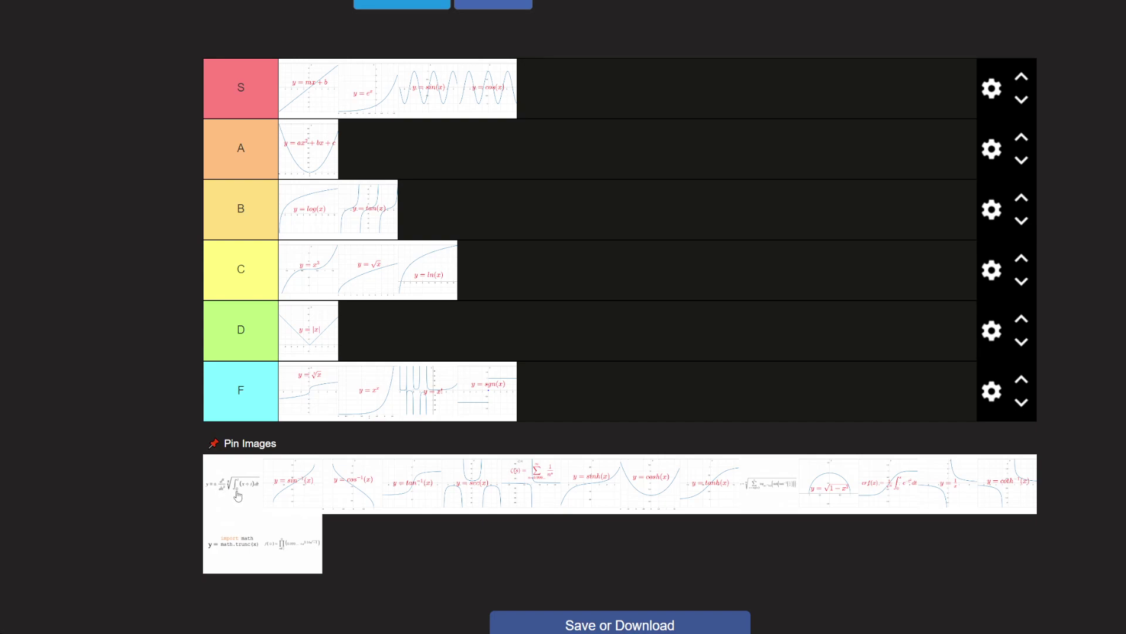
Step: Rank the derivative-of-integral in F, sin⁻¹ and cos⁻¹ in B, tan⁻¹ and sec(x) in C
drag(235, 494, 527, 361)
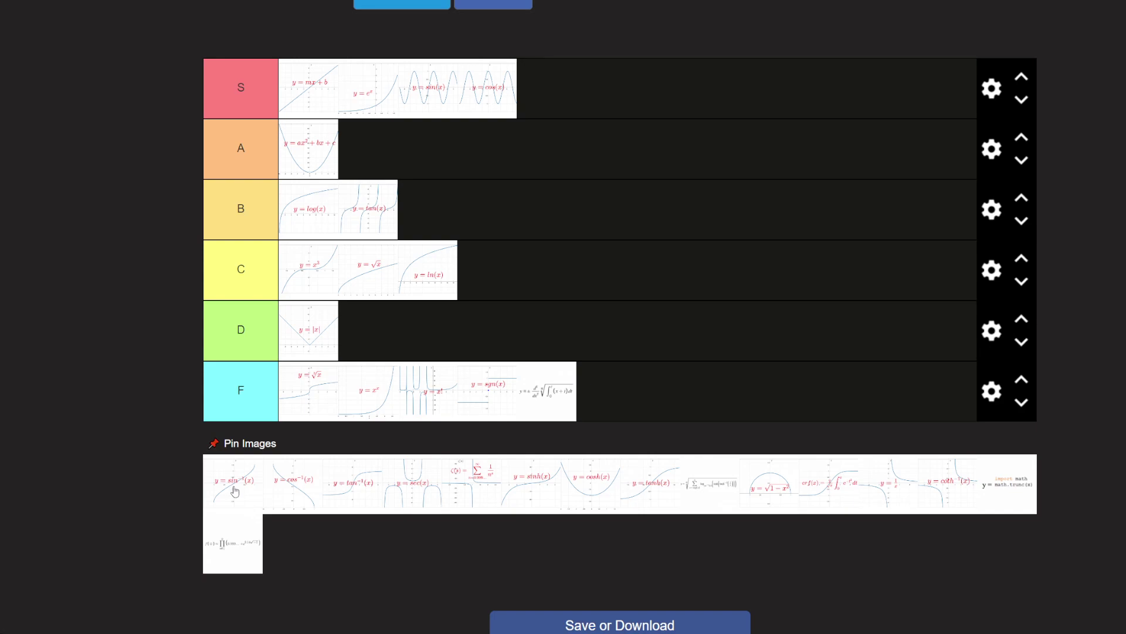
drag(234, 491, 516, 205)
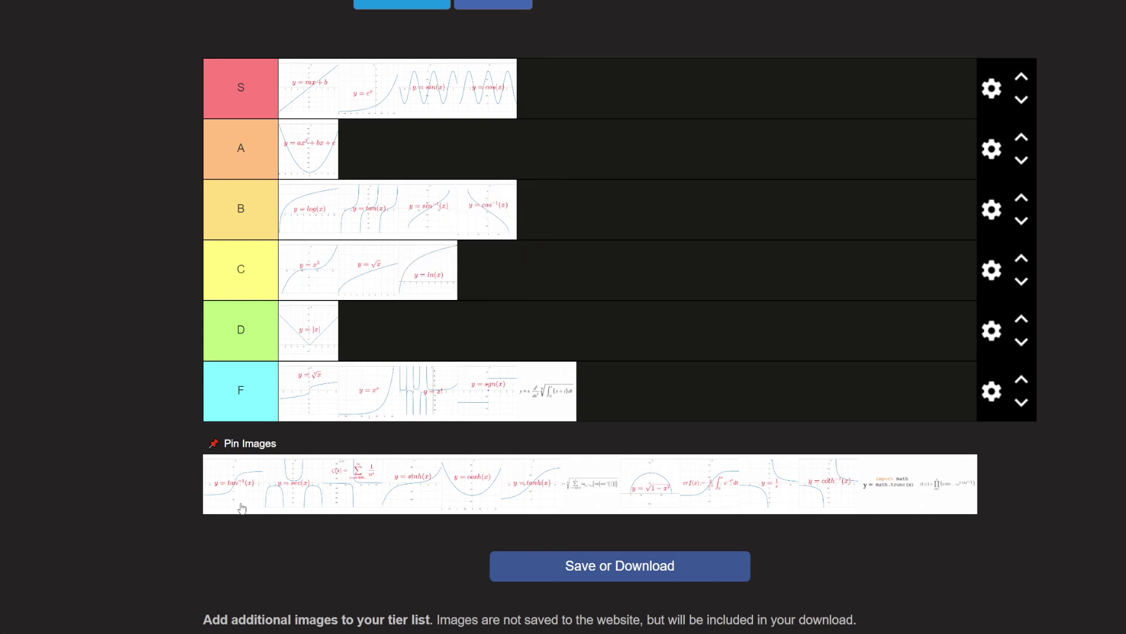
drag(241, 502, 475, 319)
drag(382, 346, 488, 274)
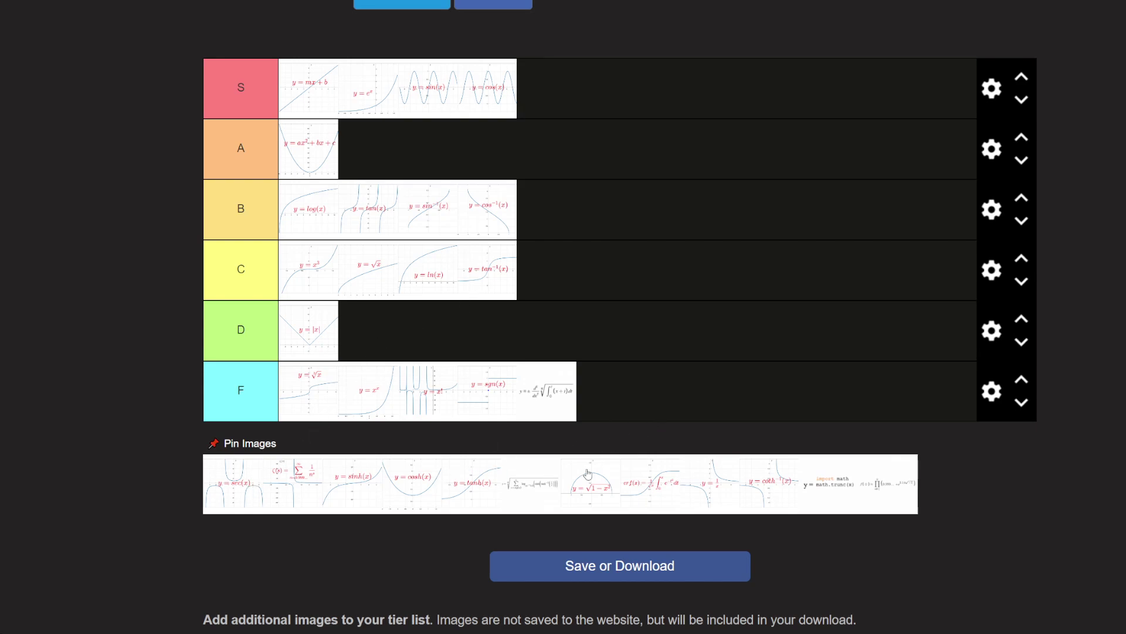
drag(234, 489, 565, 281)
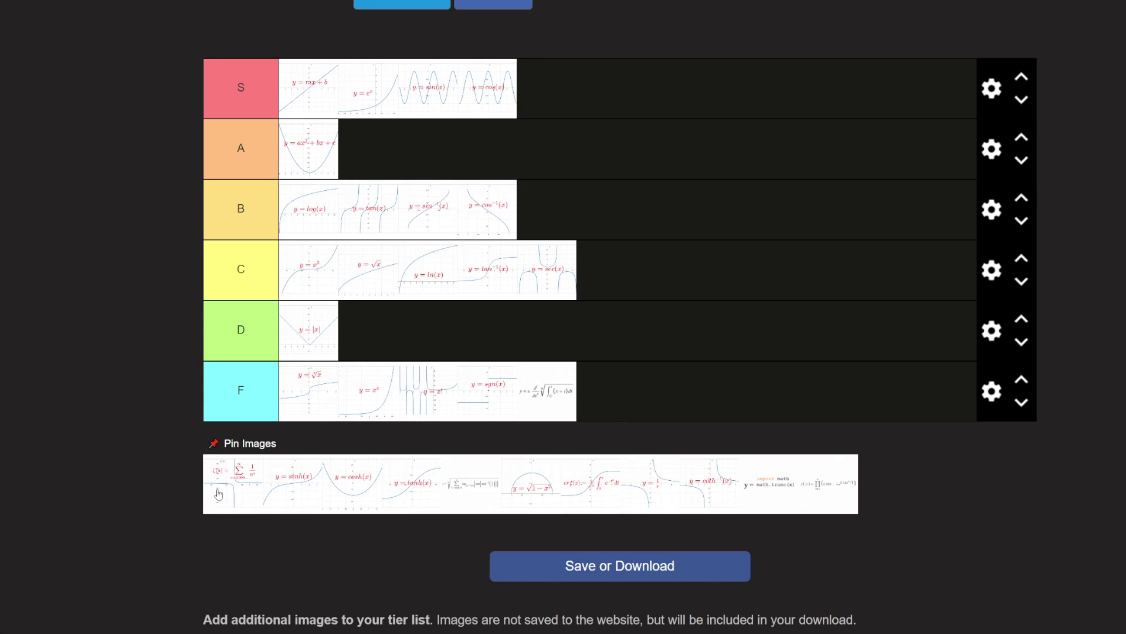
Step: Rank zeta in D, sinh and tanh in C, the summation in F, and √(1−x²) in S
drag(218, 493, 392, 326)
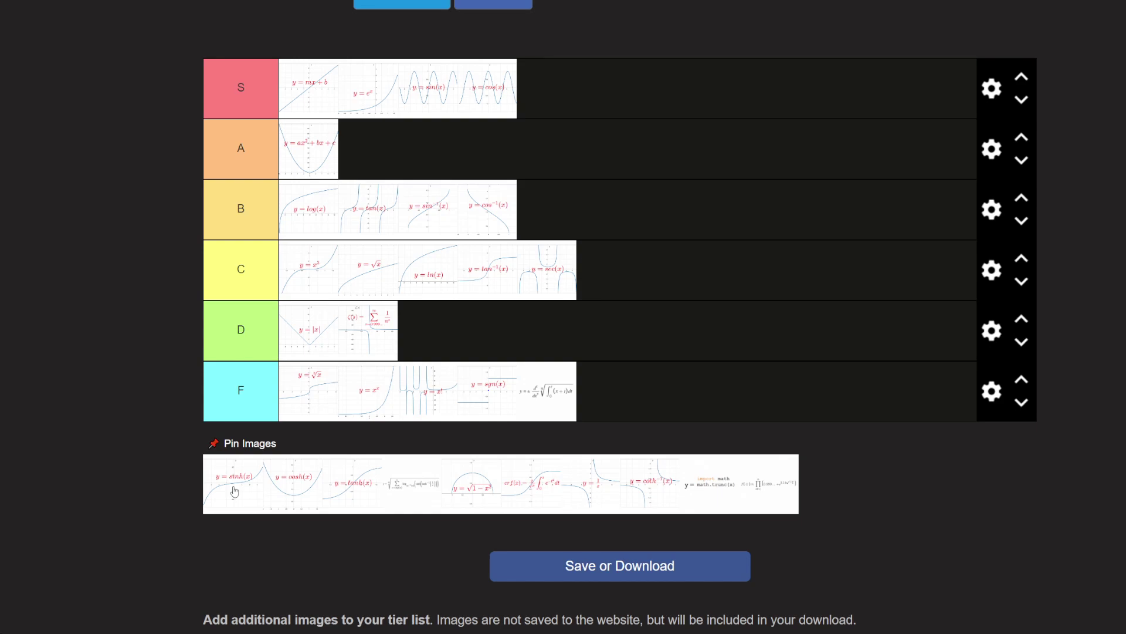
drag(233, 493, 581, 305)
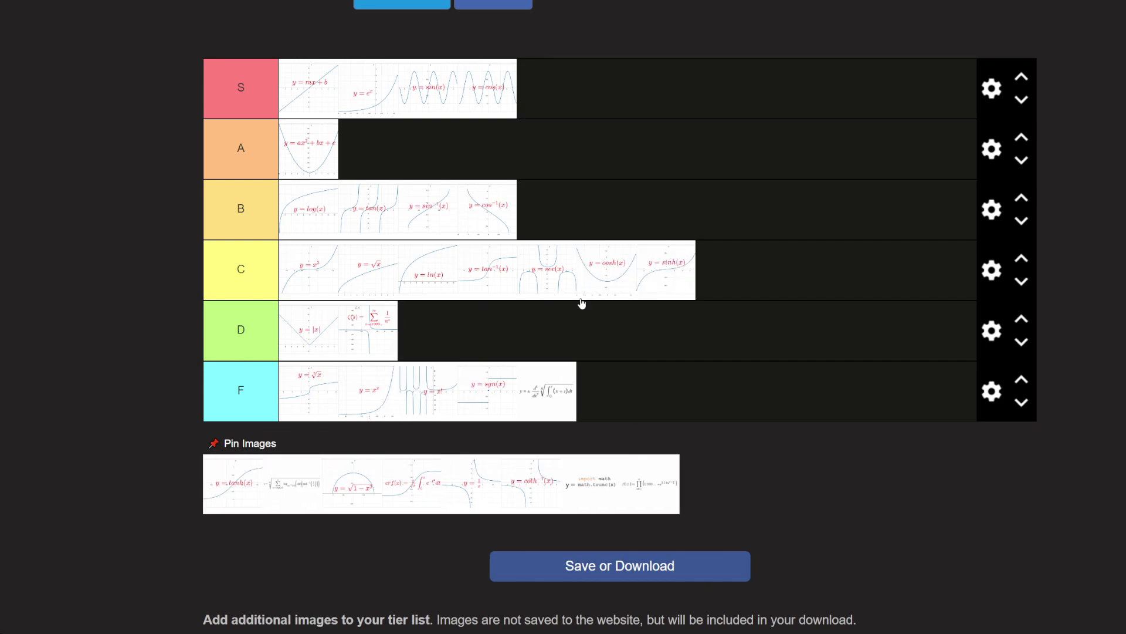
drag(236, 478, 696, 270)
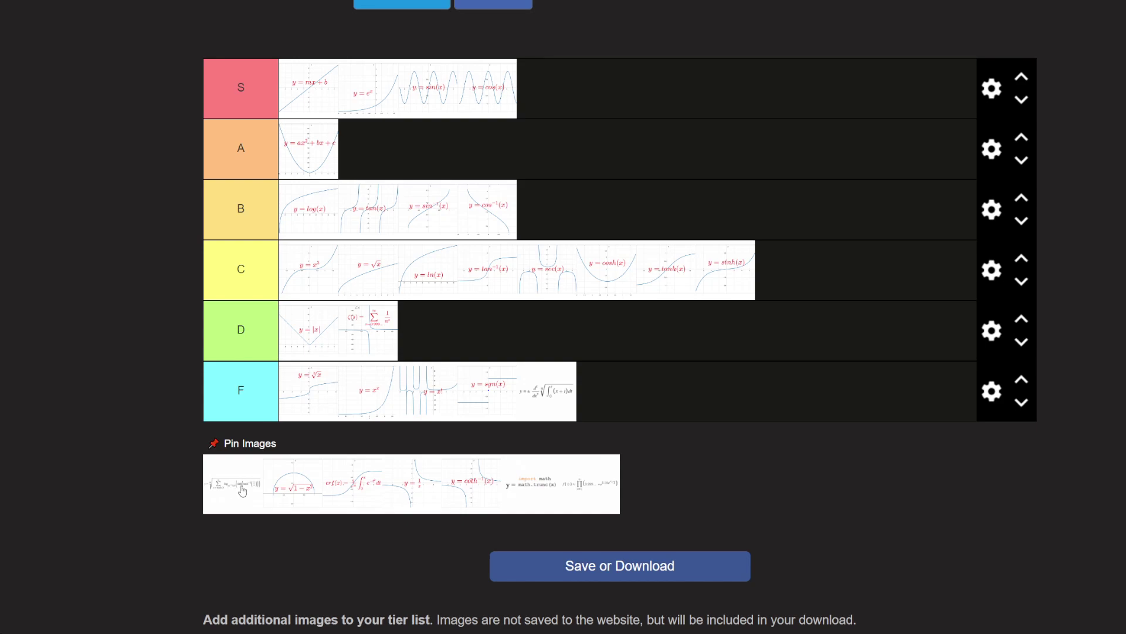
drag(232, 490, 706, 382)
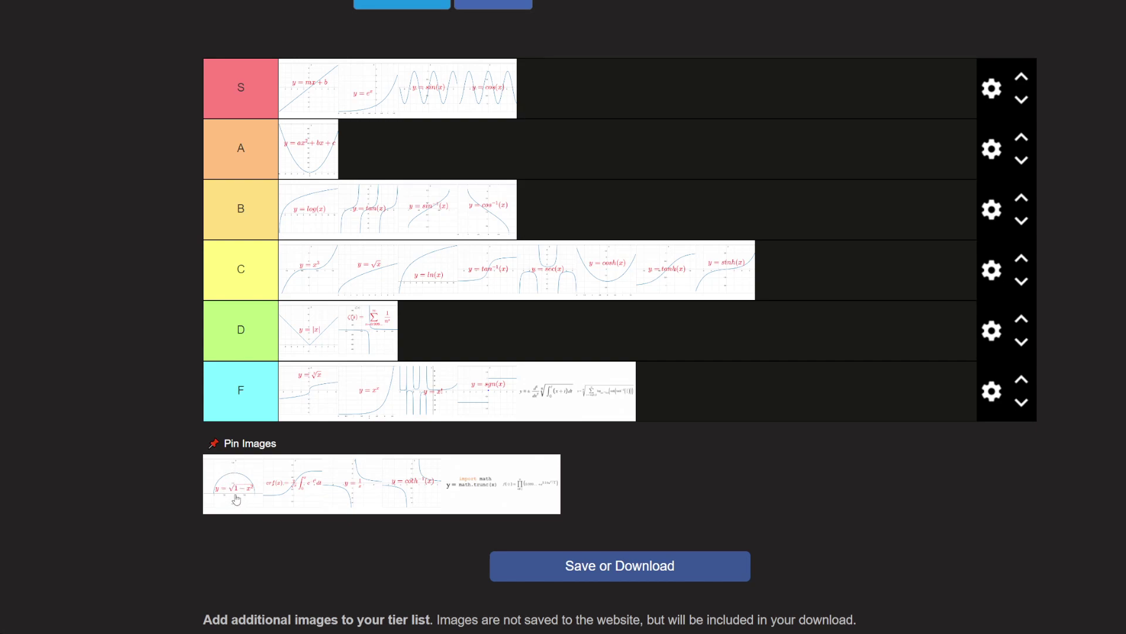
drag(236, 499, 629, 107)
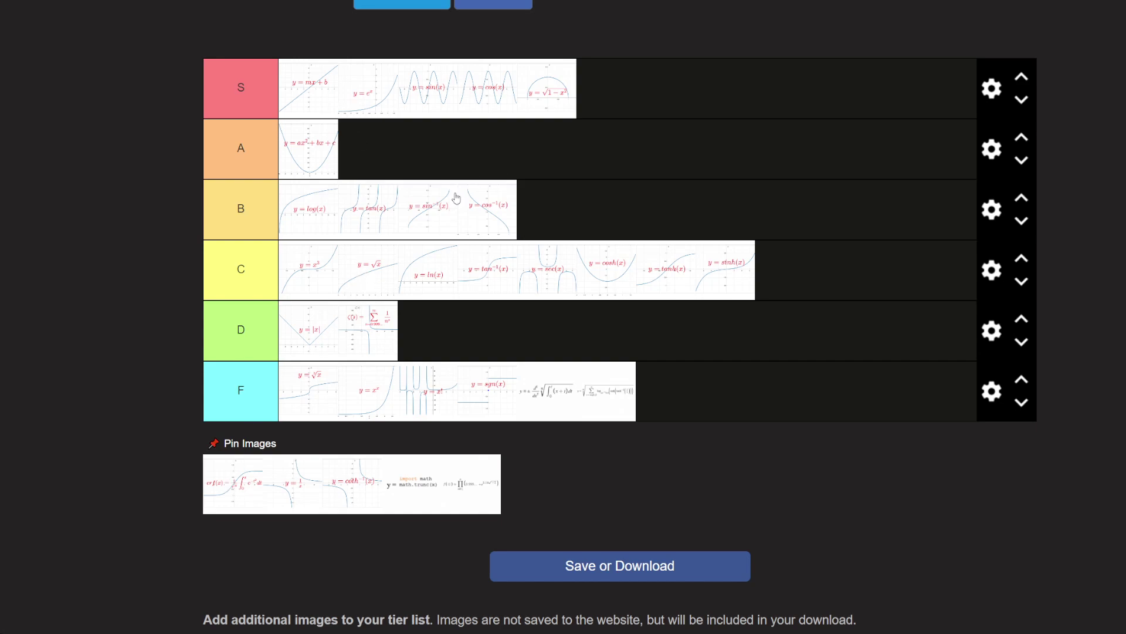
Step: Rank the last pool images: erf(x) and the product formula to D, 1/x to A, coth to C, trunc to F
drag(234, 503, 443, 340)
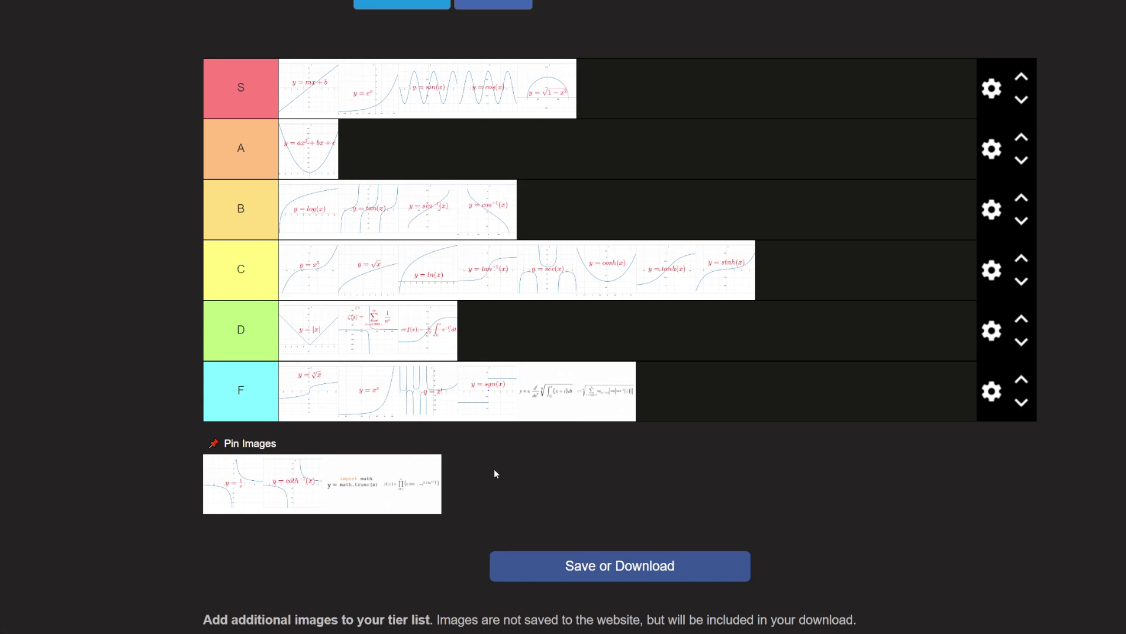
drag(236, 478, 358, 157)
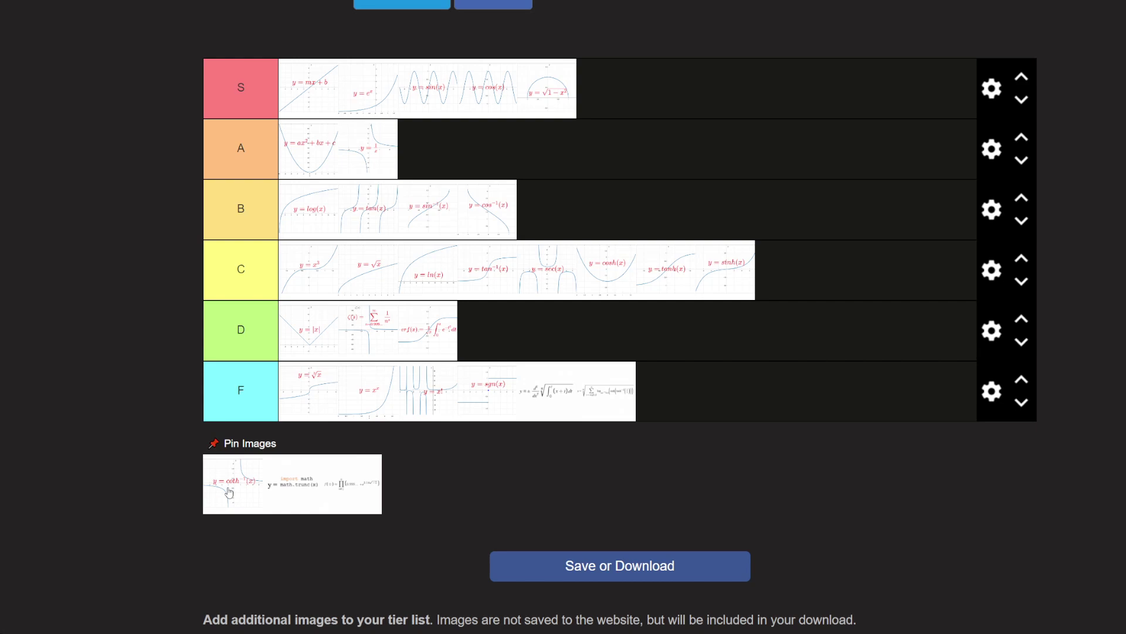
drag(228, 492, 832, 279)
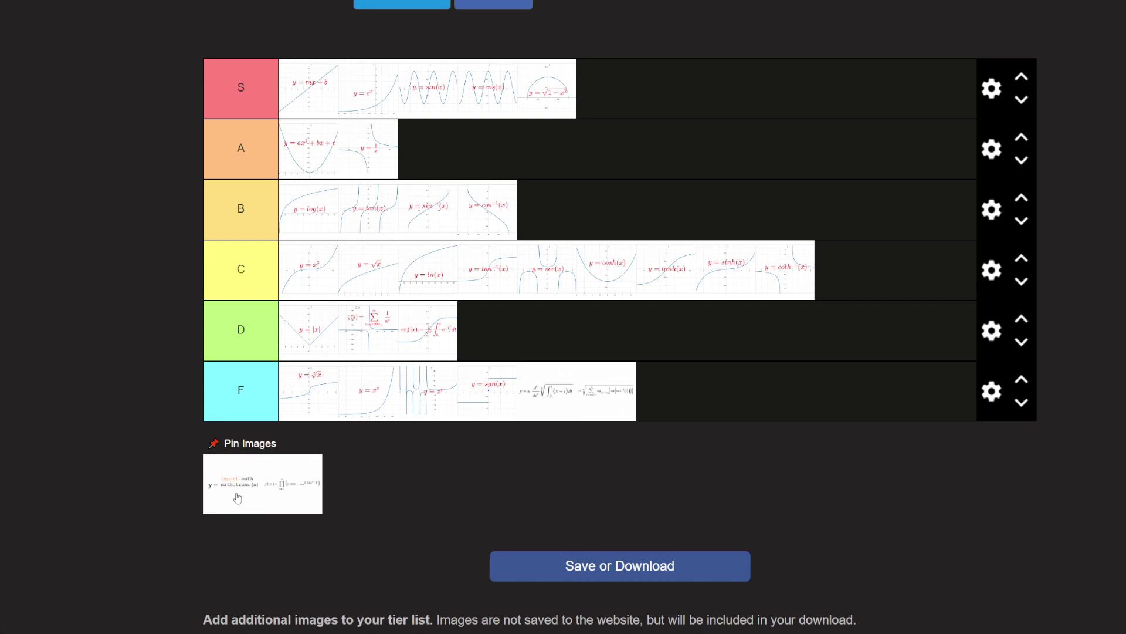
drag(224, 505, 657, 390)
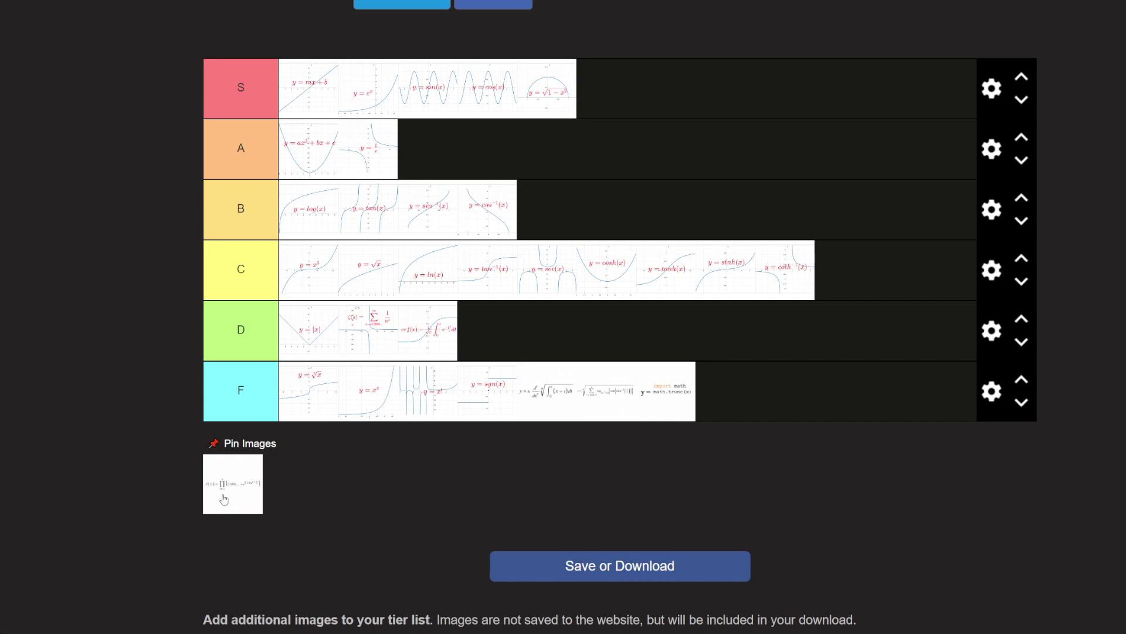
drag(226, 499, 479, 347)
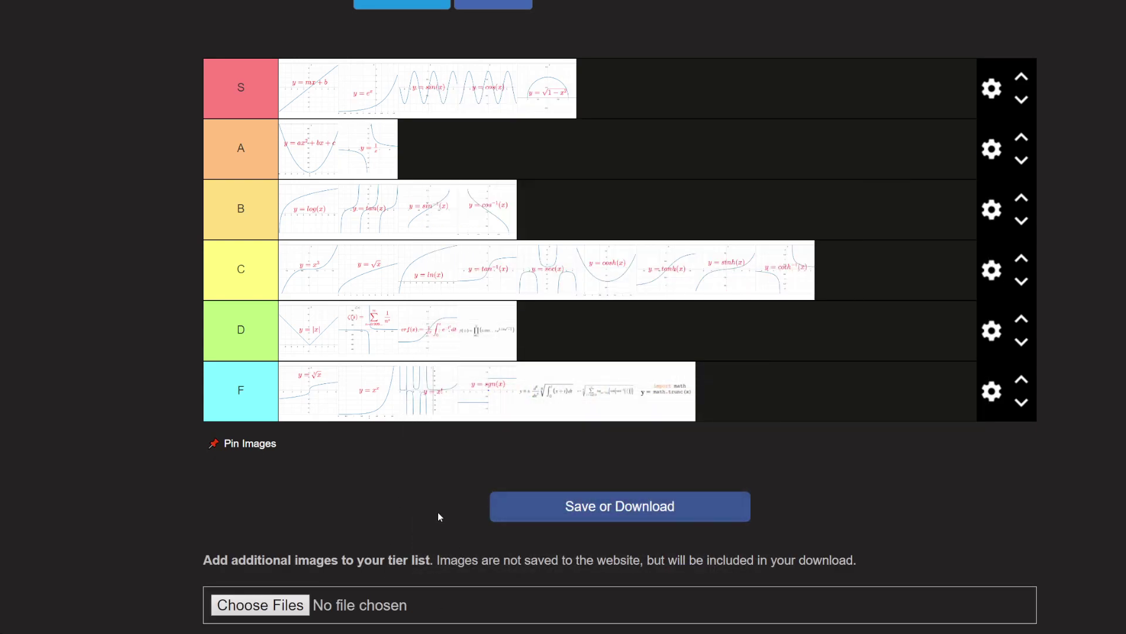
Step: Move the product formula image out of tier D to the end of tier F, after trunc
scroll(438, 512, down, 1)
scroll(440, 513, up, 2)
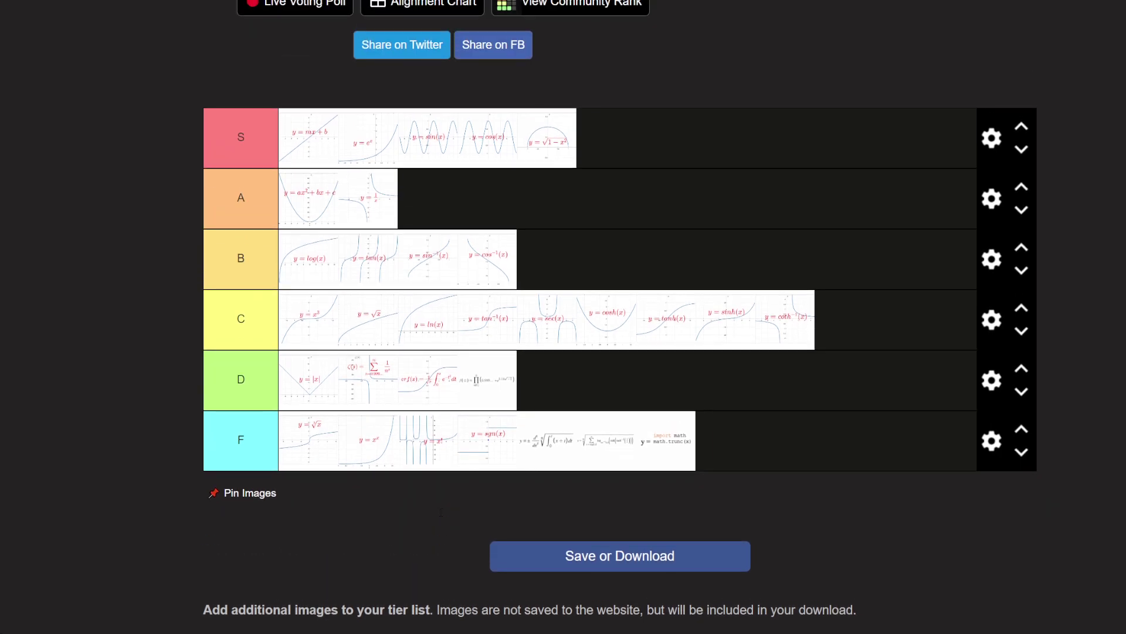
click(225, 140)
click(291, 88)
drag(489, 394, 774, 464)
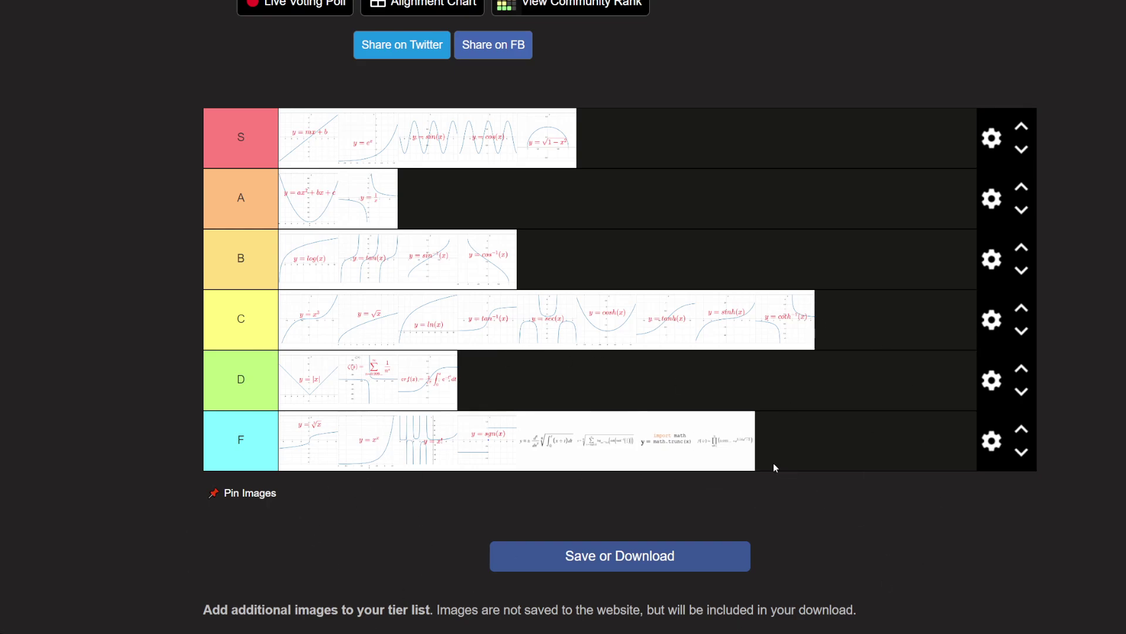